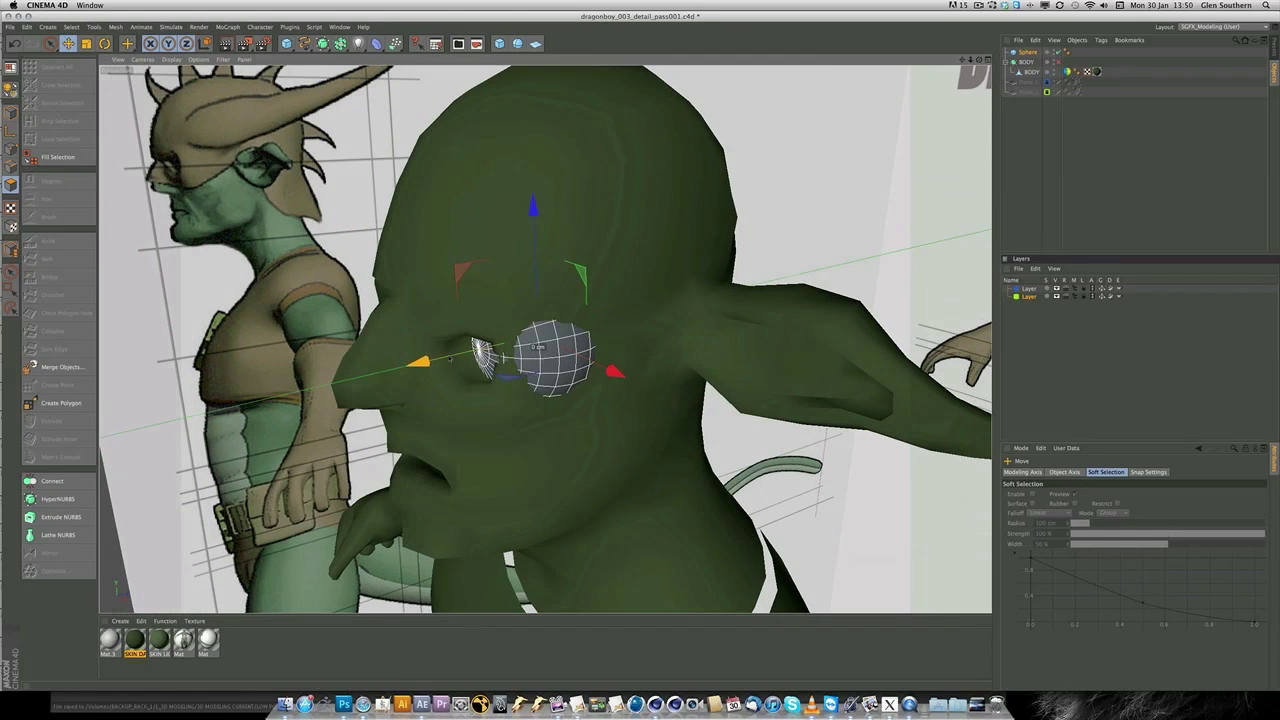
Make the eye sphere editable, then rotate and position it so its pole faces out of the eye socket
click(10, 67)
key(r)
drag(527, 355, 838, 148)
key(e)
key(t)
key(e)
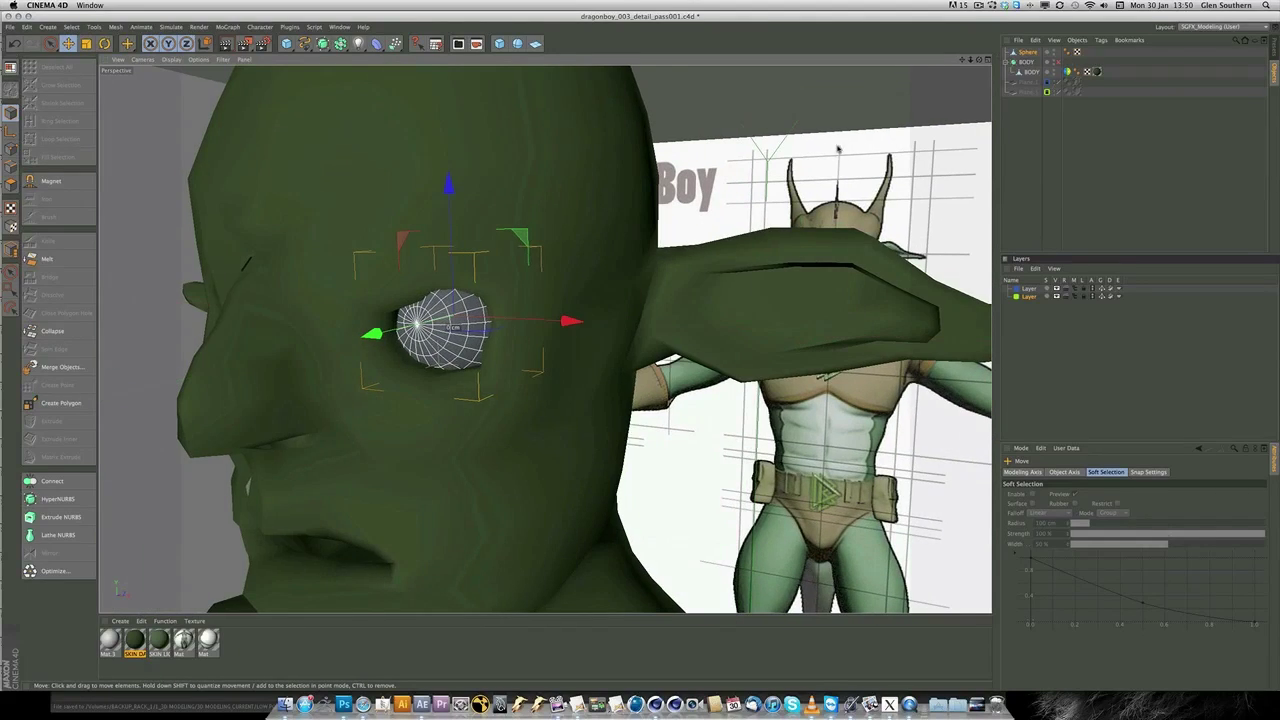
Rename the sphere EYE, add it to a new layer and lock that layer
click(1028, 51)
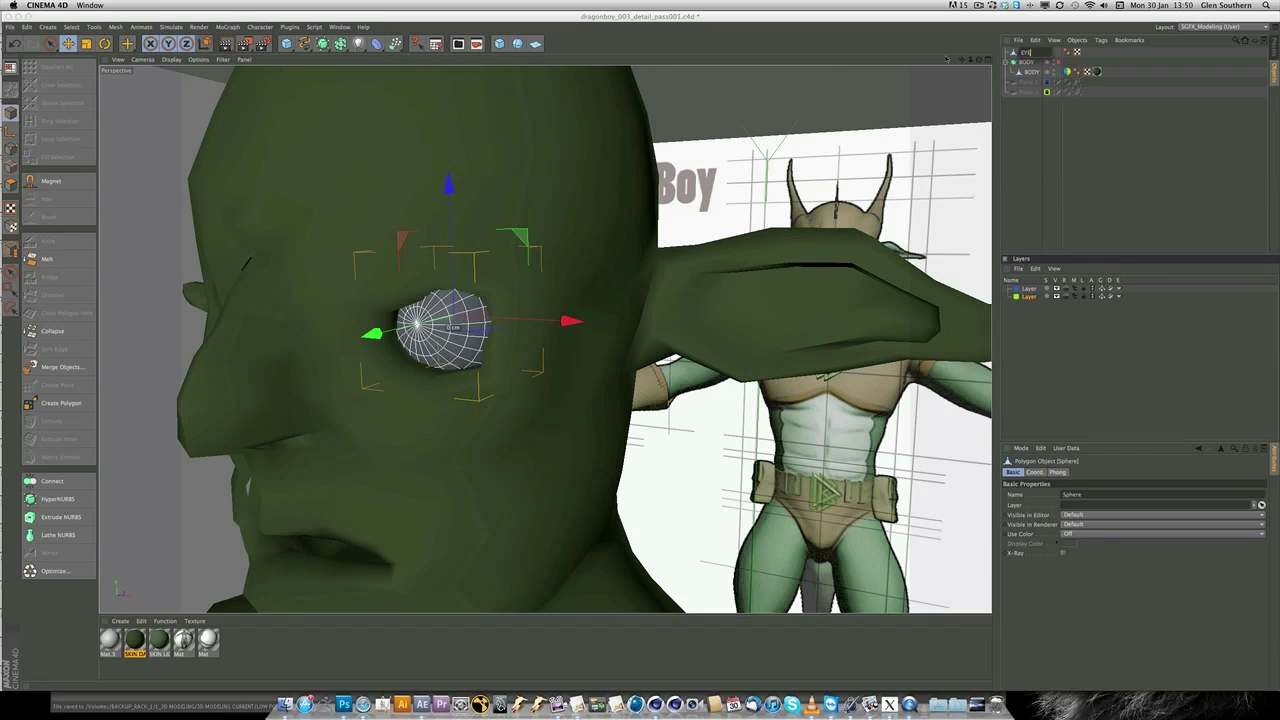
key(Return)
right_click(1025, 52)
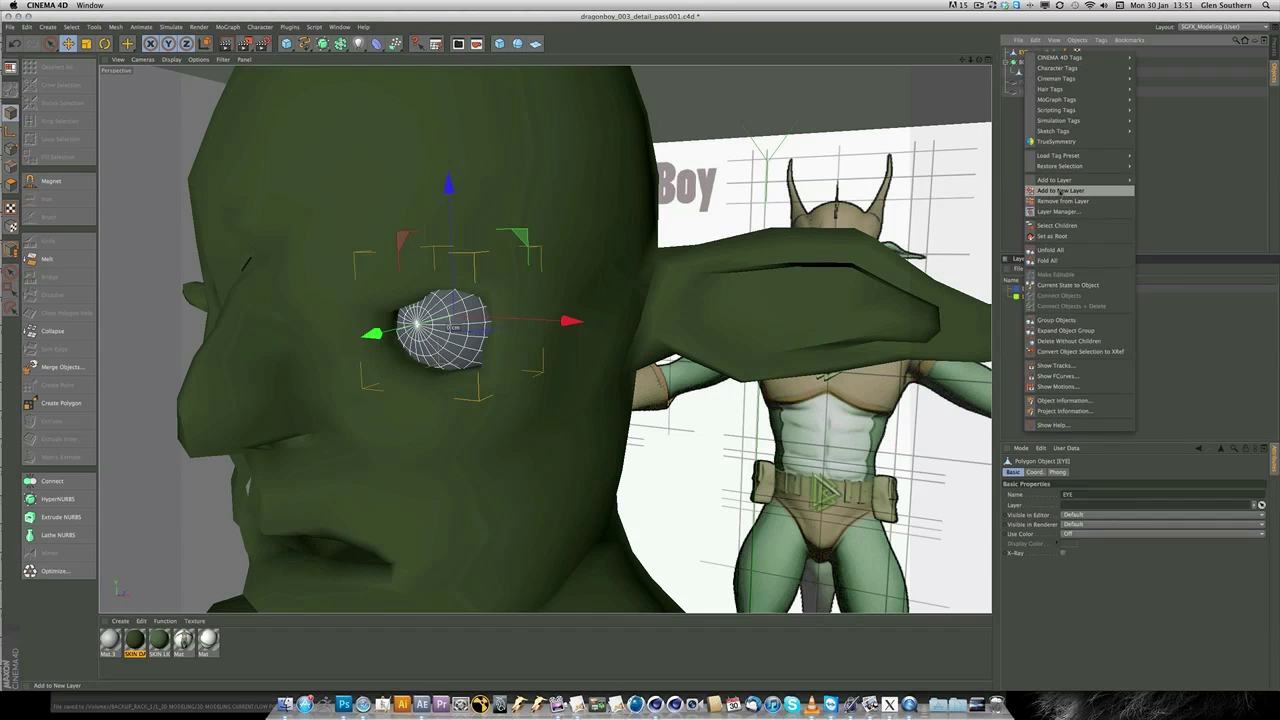
click(1060, 191)
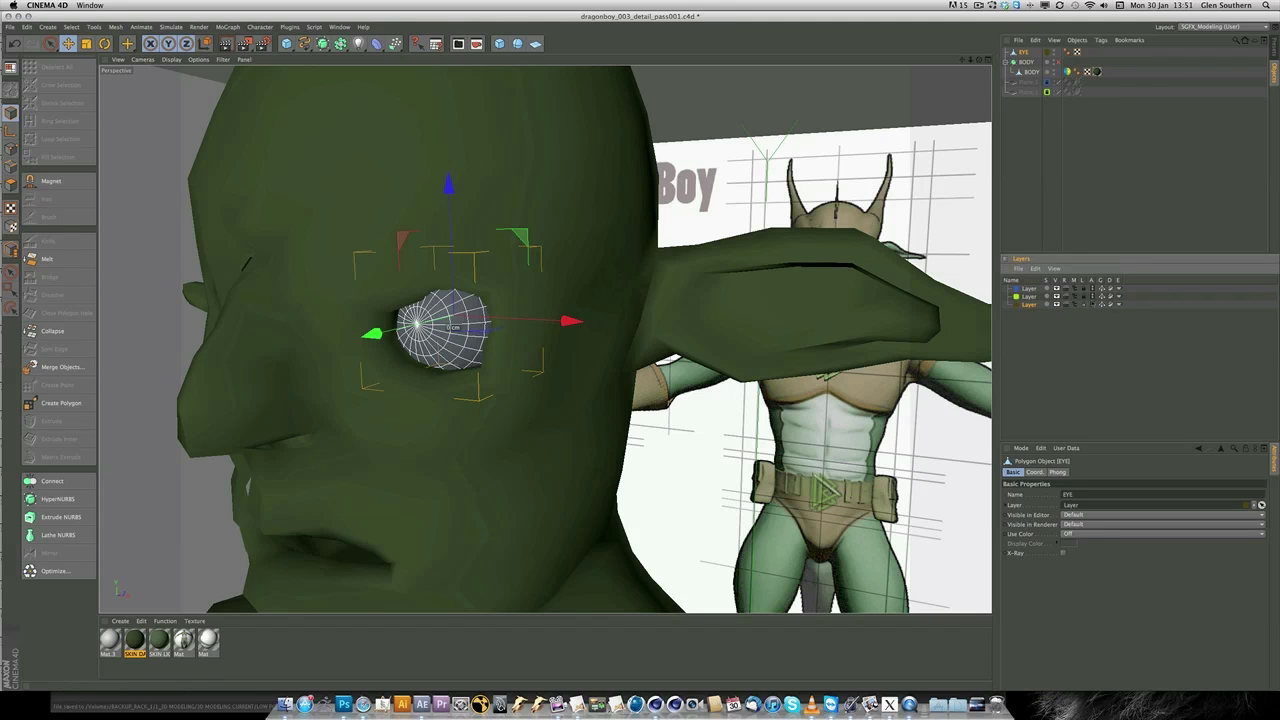
click(1084, 304)
Set up the Brush tool for the BODY mesh in Smear mode with a 5 cm radius
click(450, 327)
mouse_move(437, 311)
alt+mouse_down()
mouse_move(403, 287)
mouse_move(300, 272)
alt+mouse_up()
click(48, 216)
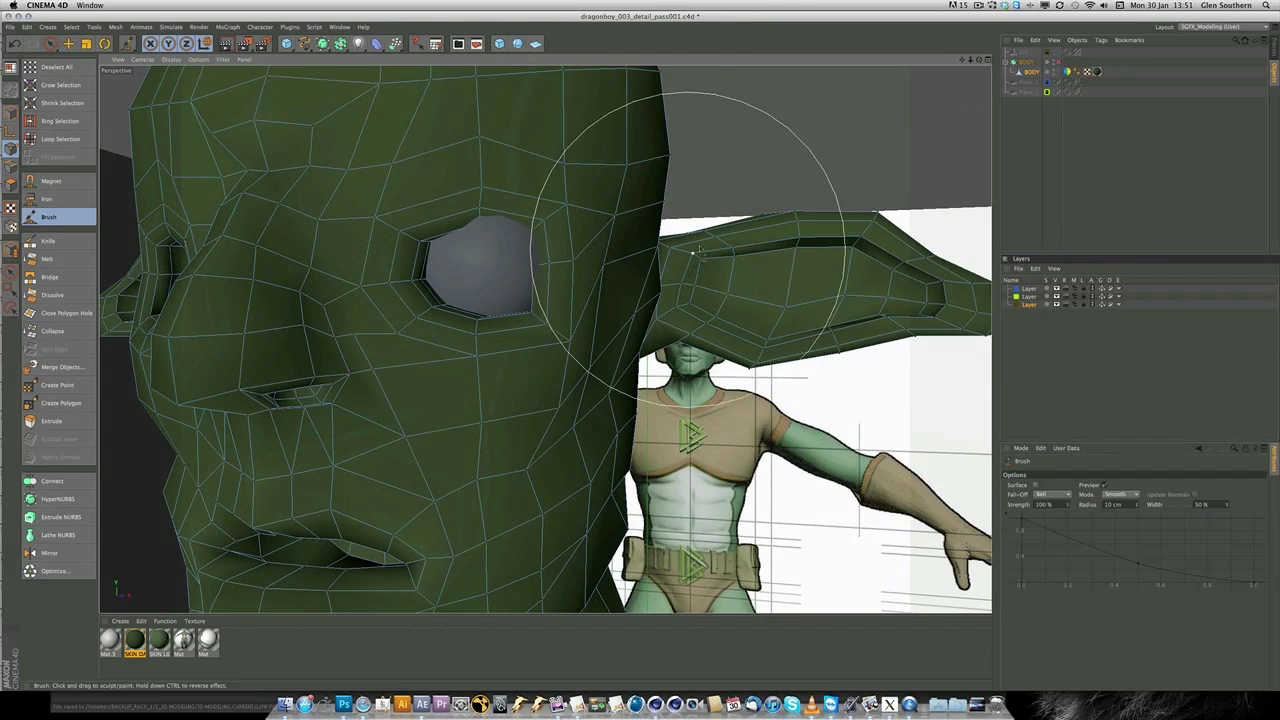
click(822, 437)
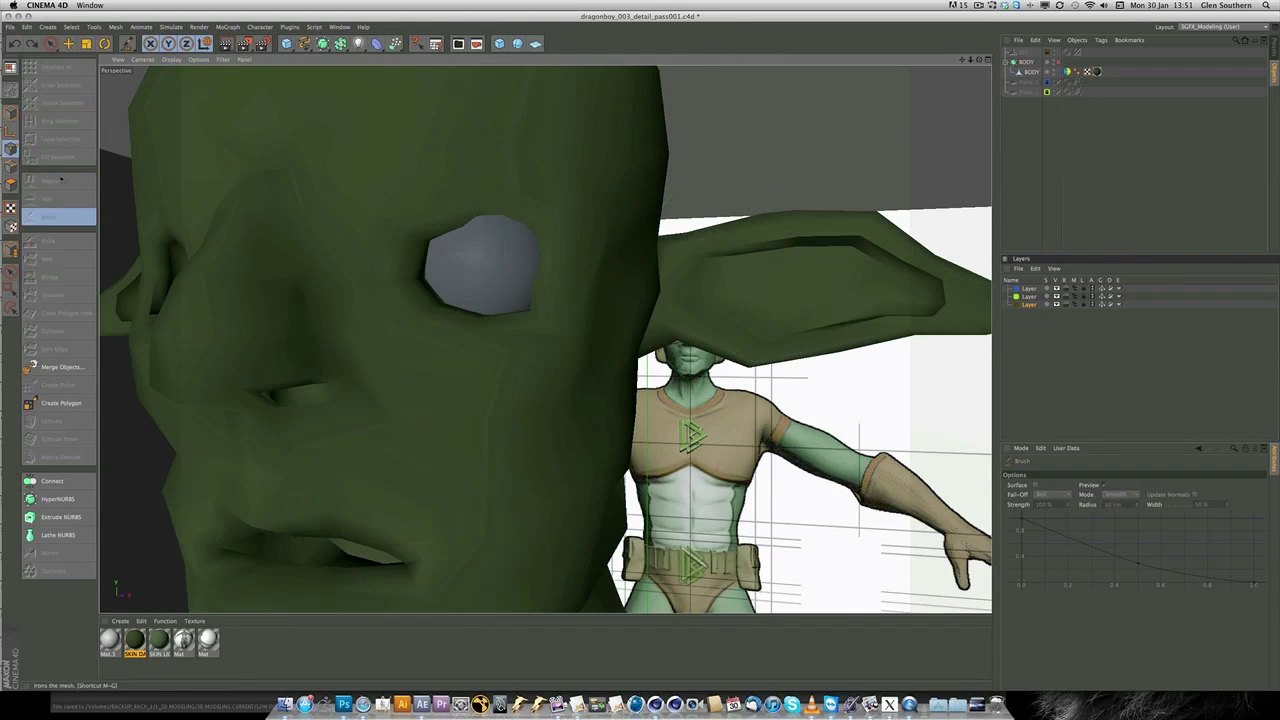
key(ctrl+z)
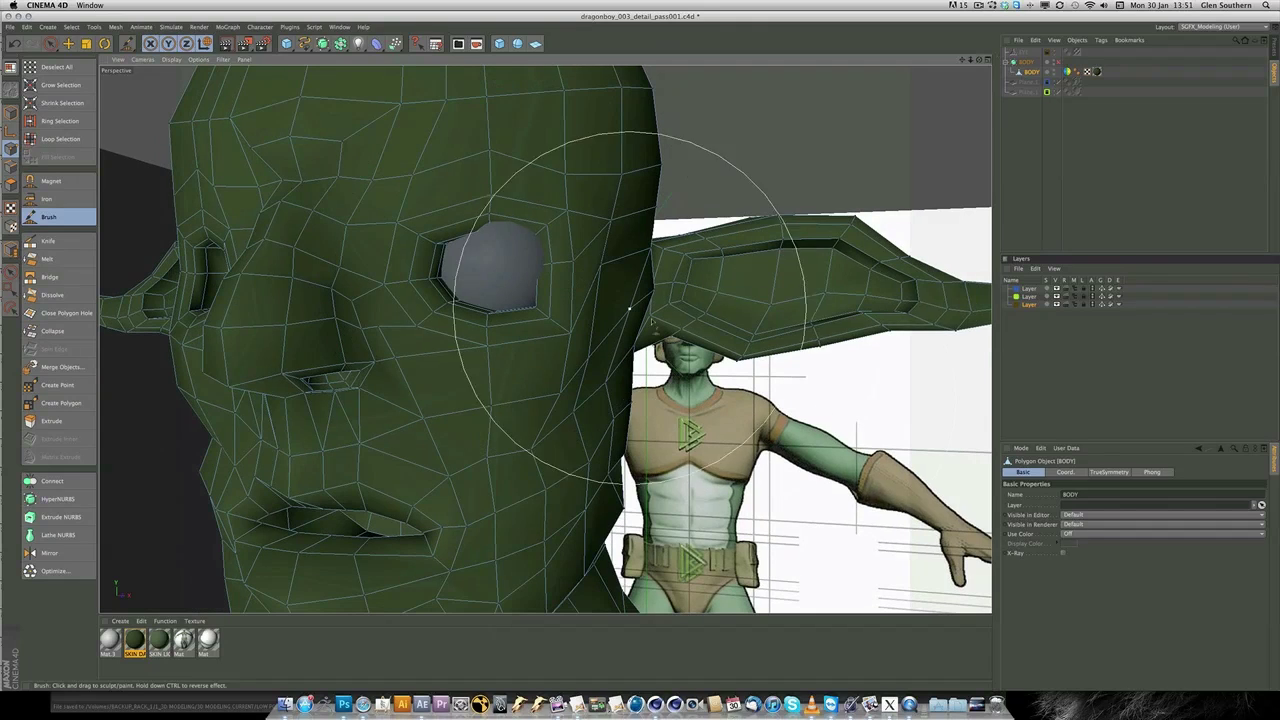
click(48, 216)
click(1113, 494)
click(1113, 506)
text(5)
key(Return)
Smear the mesh around the eye socket so the eyelids wrap closely around the eyeball
mouse_move(500, 243)
alt+mouse_down()
mouse_move(598, 337)
mouse_move(520, 329)
alt+mouse_up()
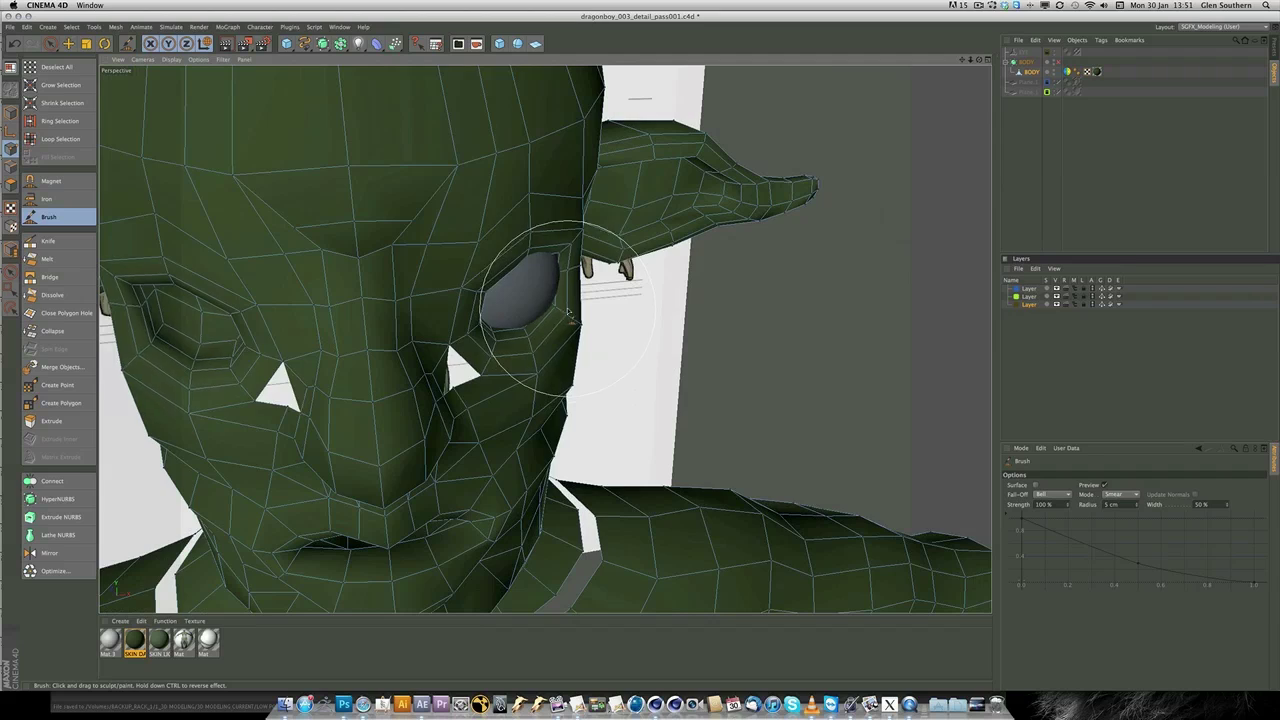
scroll(463, 228, up, 3)
scroll(463, 228, down, 3)
alt+drag(463, 228, 528, 228)
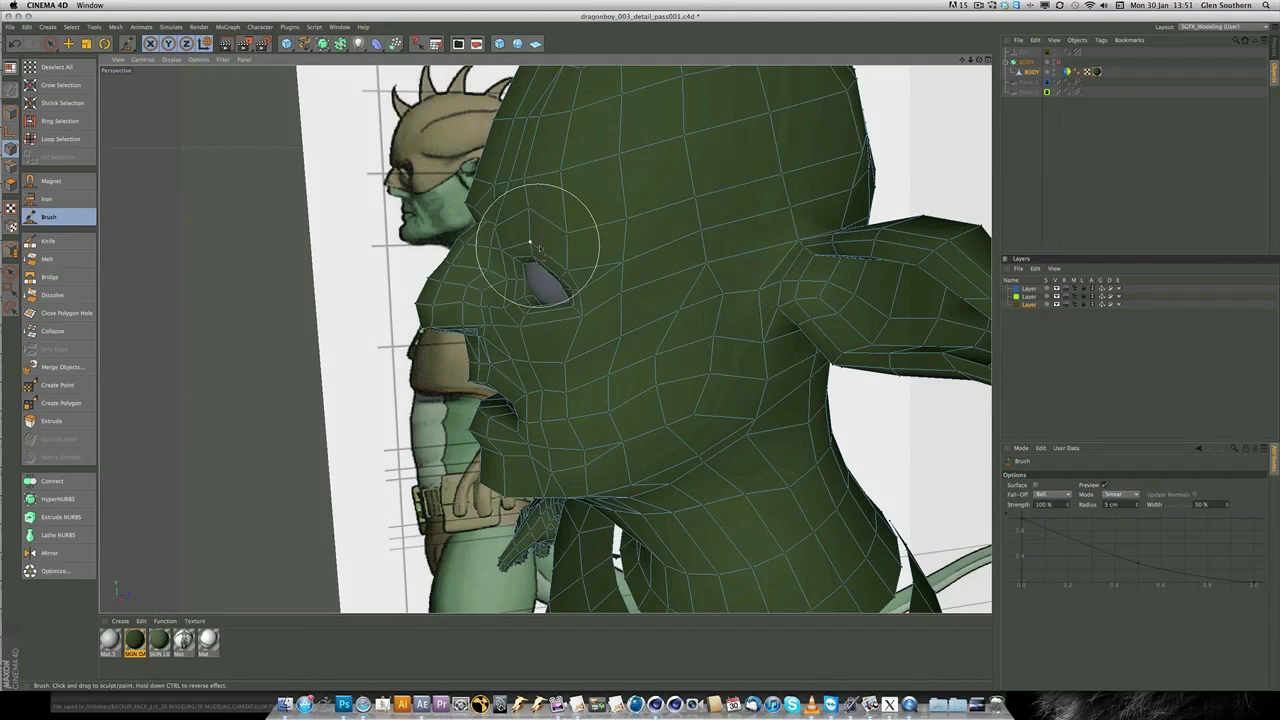
alt+drag(512, 305, 596, 298)
alt+drag(519, 262, 601, 218)
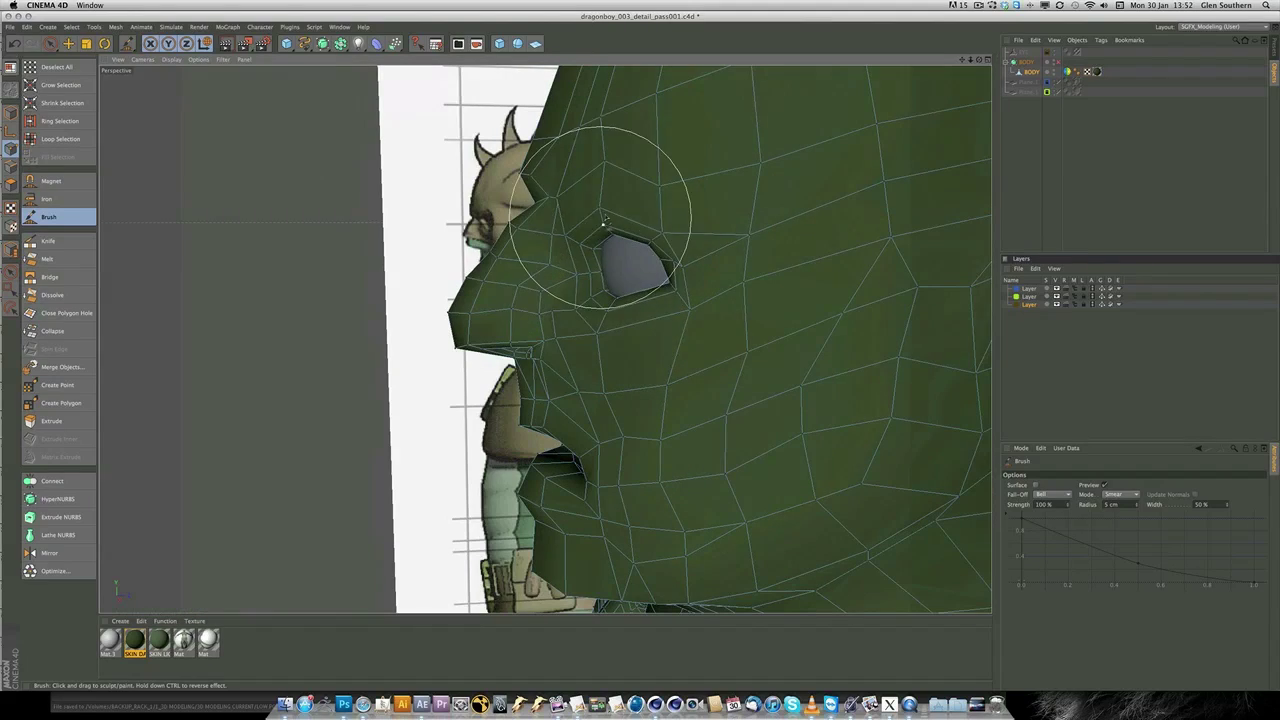
mouse_move(580, 272)
mouse_down()
mouse_move(626, 304)
mouse_move(606, 281)
mouse_move(622, 302)
mouse_move(673, 297)
mouse_move(653, 304)
mouse_move(598, 251)
mouse_move(640, 245)
mouse_move(605, 259)
mouse_move(613, 295)
mouse_move(688, 264)
mouse_move(692, 244)
mouse_move(713, 273)
mouse_move(630, 272)
mouse_move(720, 245)
mouse_up()
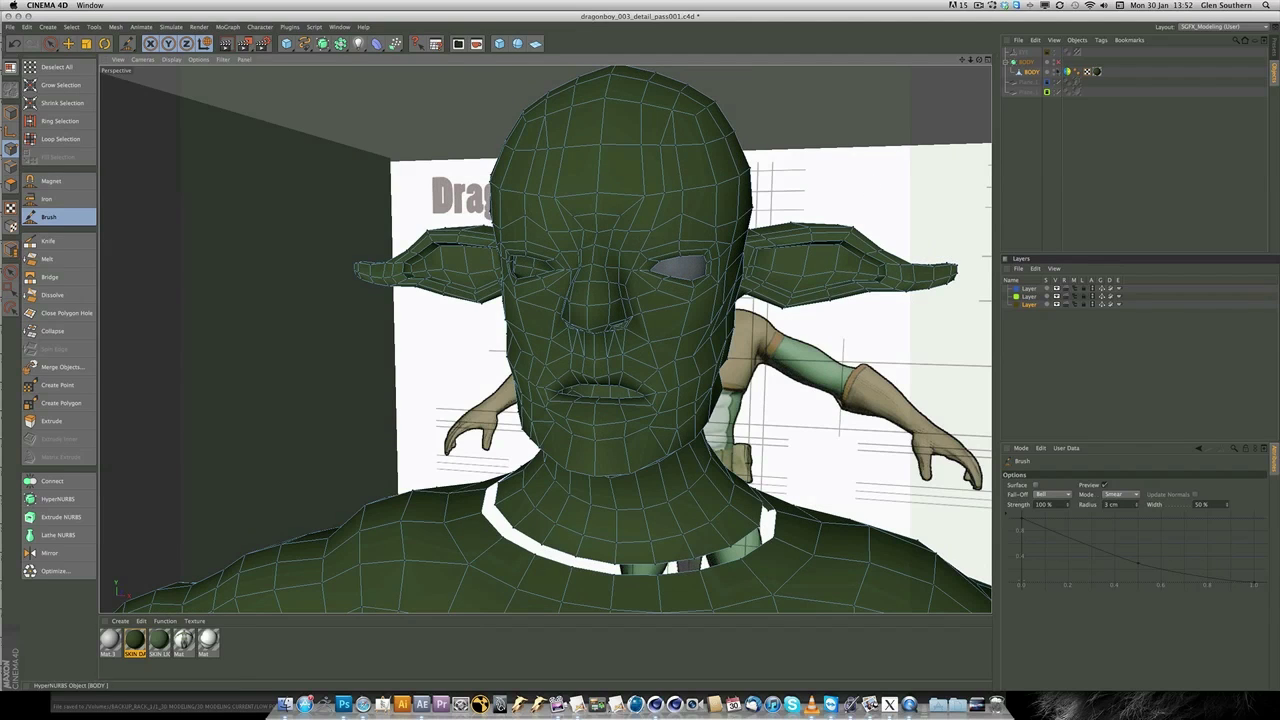
Turn on the body's HyperNURBS smoothing and refine the eyelids and brow around the eyeball with the brush
scroll(632, 265, up, 5)
alt+drag(587, 273, 518, 301)
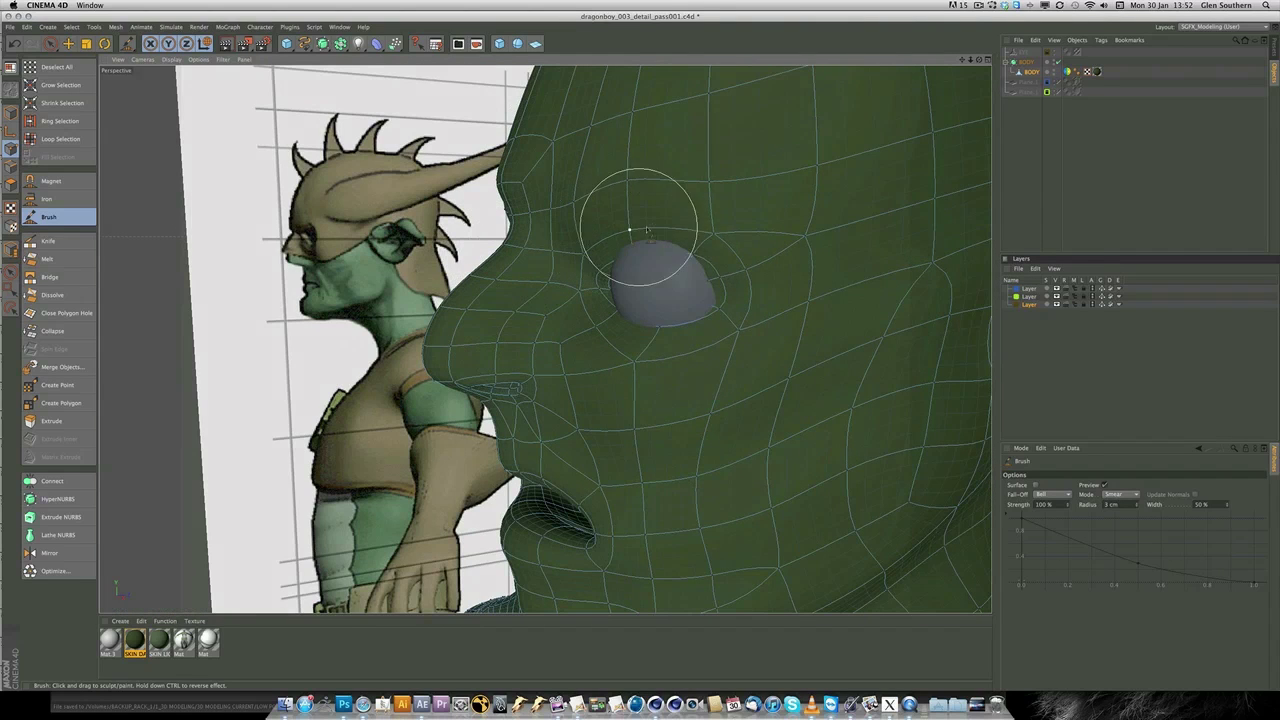
alt+drag(670, 248, 612, 330)
alt+drag(571, 251, 609, 239)
alt+drag(610, 190, 545, 340)
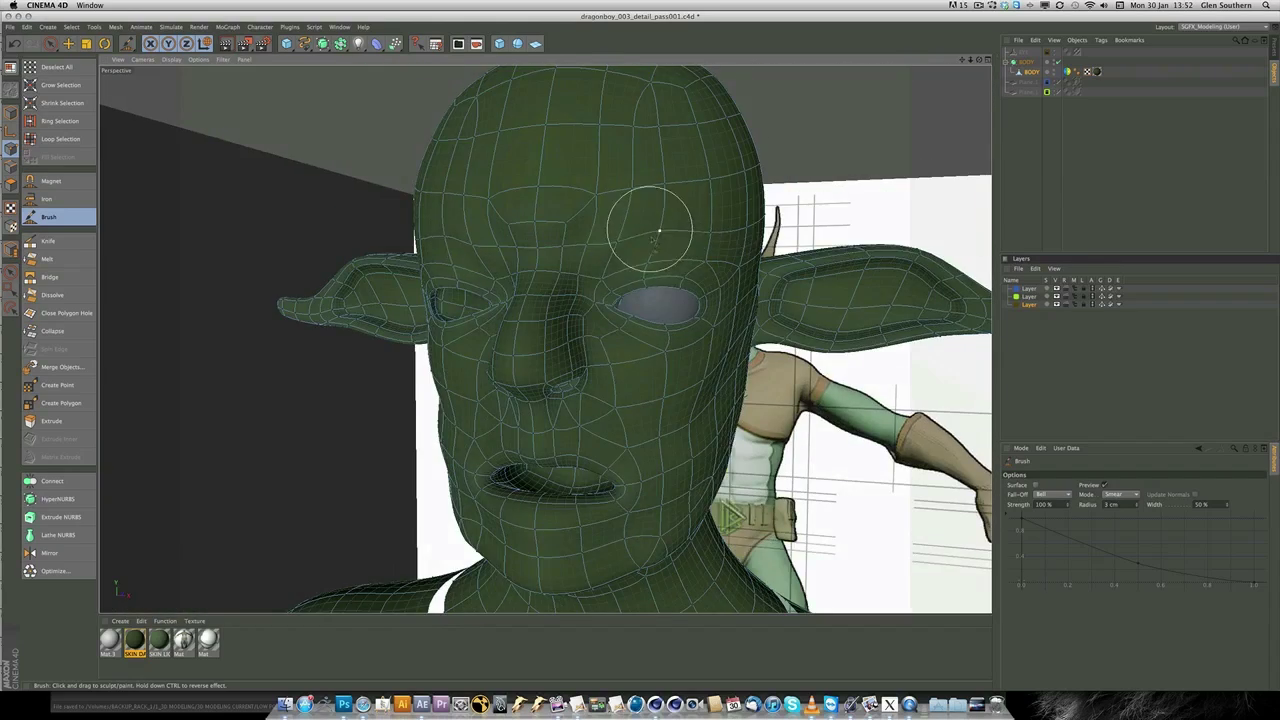
Brush the nose, mouth, jaw and neck contours into shape on the smoothed head
alt+drag(659, 232, 651, 234)
alt+drag(697, 183, 588, 316)
mouse_move(529, 420)
alt+mouse_down()
mouse_move(429, 414)
mouse_move(480, 437)
mouse_move(506, 395)
alt+mouse_up()
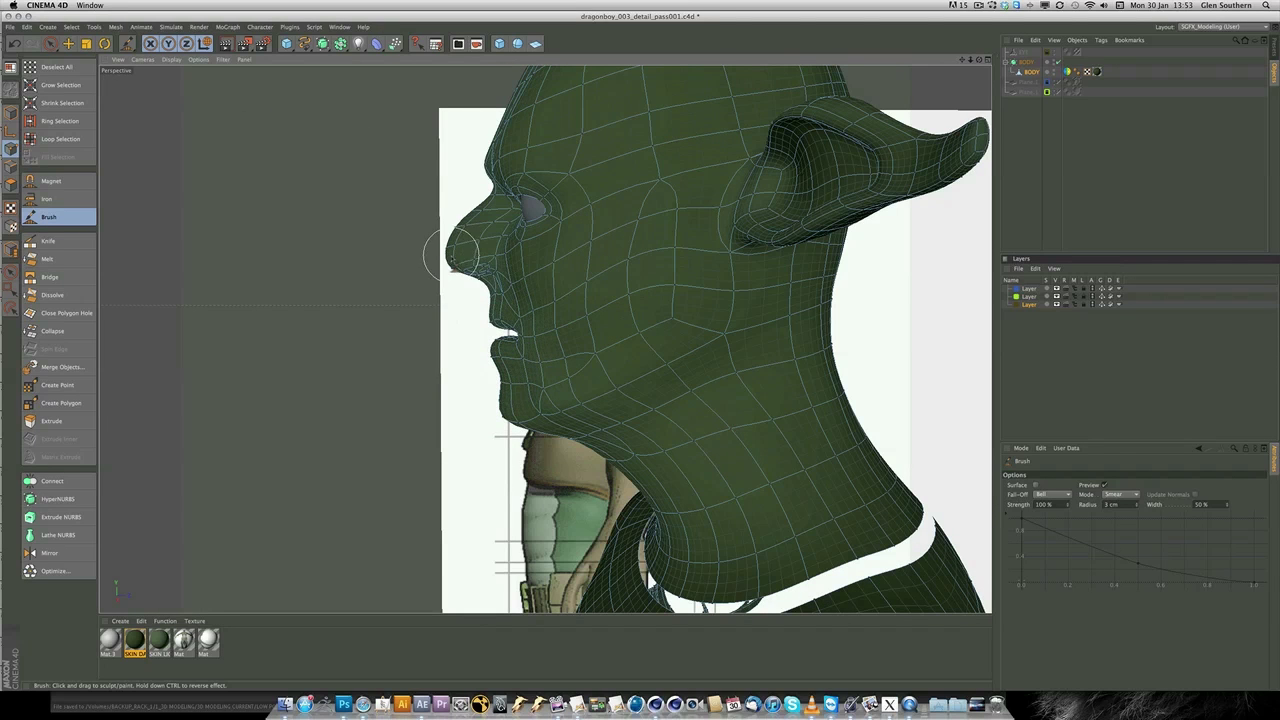
alt+drag(427, 243, 537, 405)
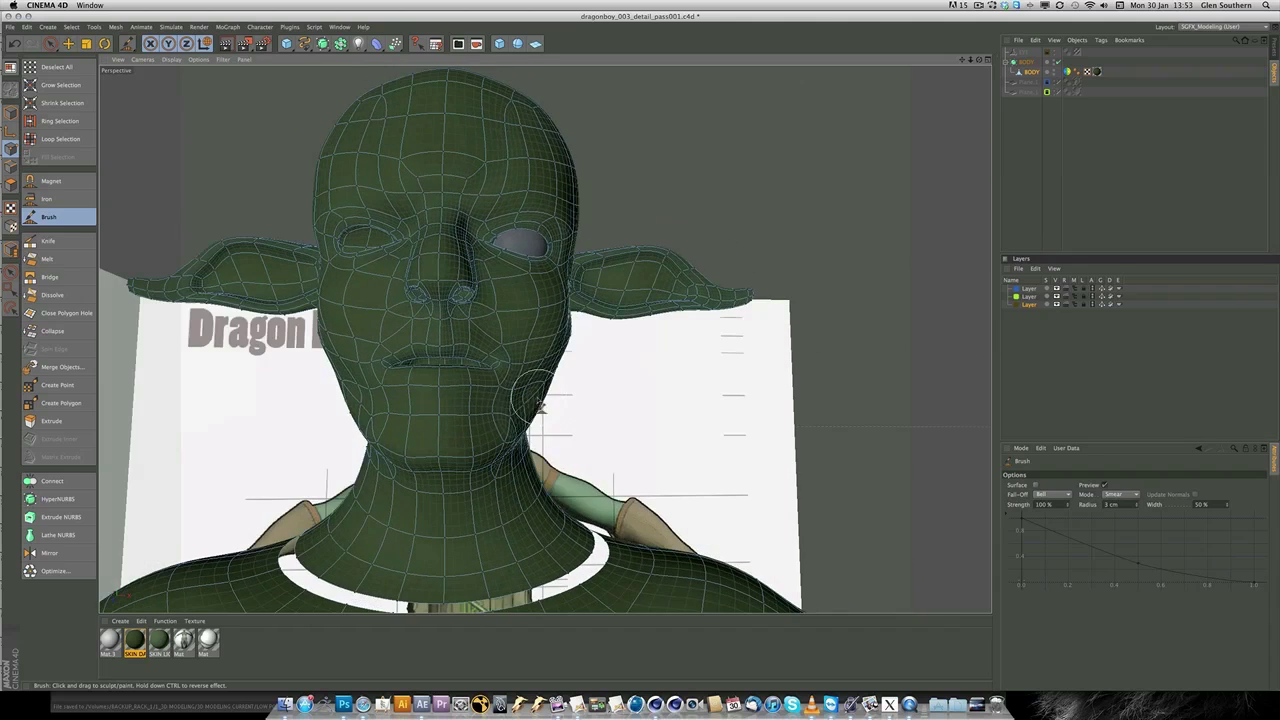
mouse_move(543, 500)
alt+mouse_down()
mouse_move(622, 242)
mouse_move(698, 205)
mouse_move(900, 250)
mouse_move(472, 273)
mouse_move(569, 286)
mouse_move(537, 316)
mouse_move(560, 335)
mouse_move(510, 345)
alt+mouse_up()
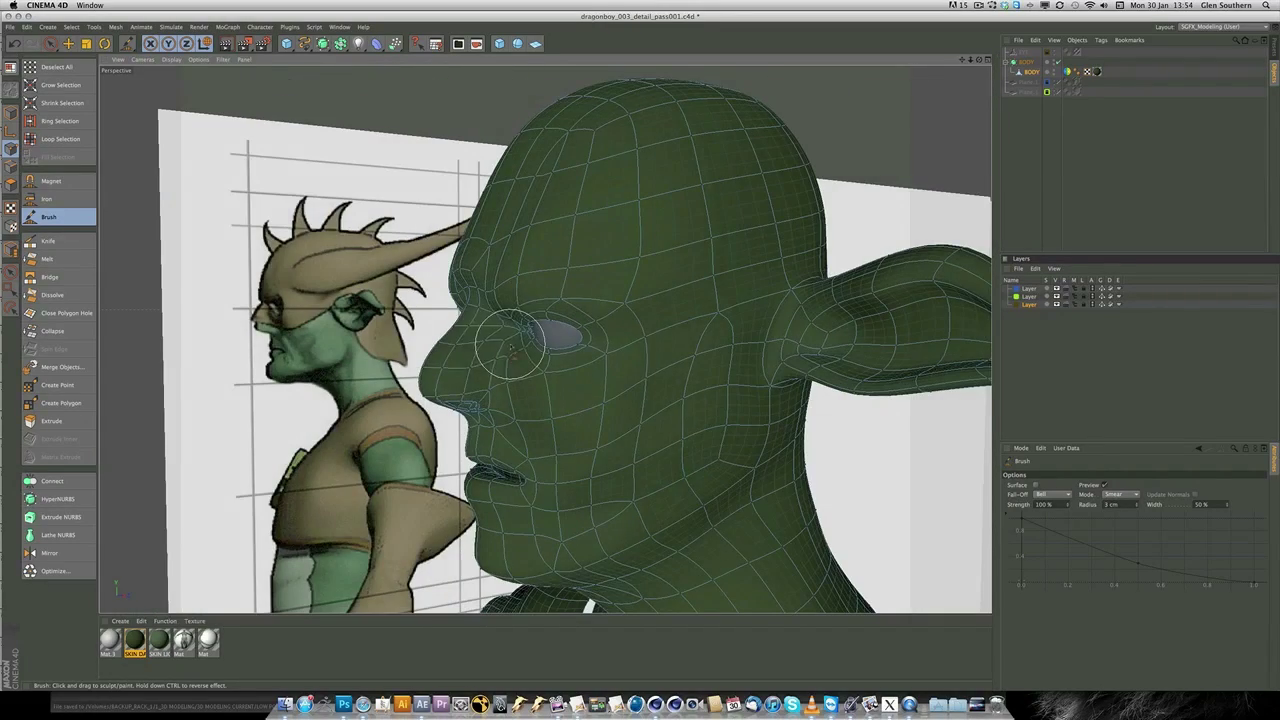
Examine the full body mesh against the side and front reference drawings
alt+drag(435, 384, 570, 201)
alt+drag(740, 300, 500, 320)
scroll(500, 320, down, 4)
scroll(500, 320, up, 5)
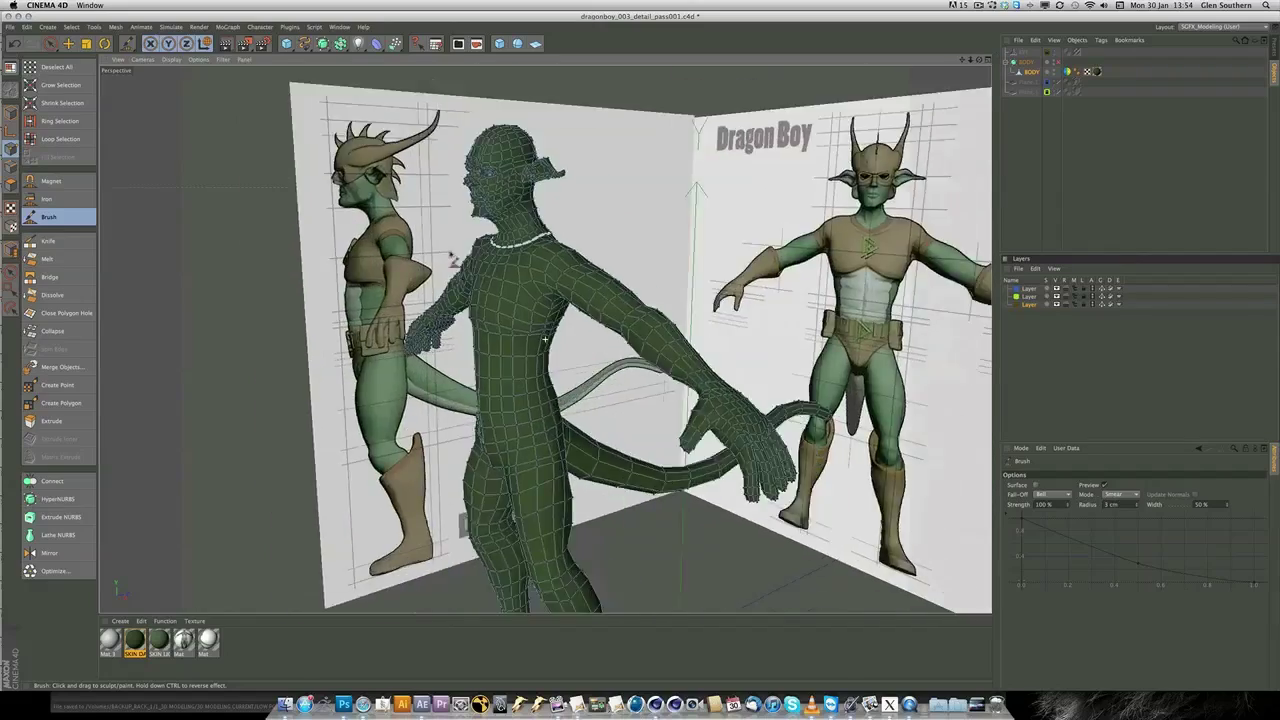
scroll(538, 300, up, 2)
alt+drag(512, 298, 545, 340)
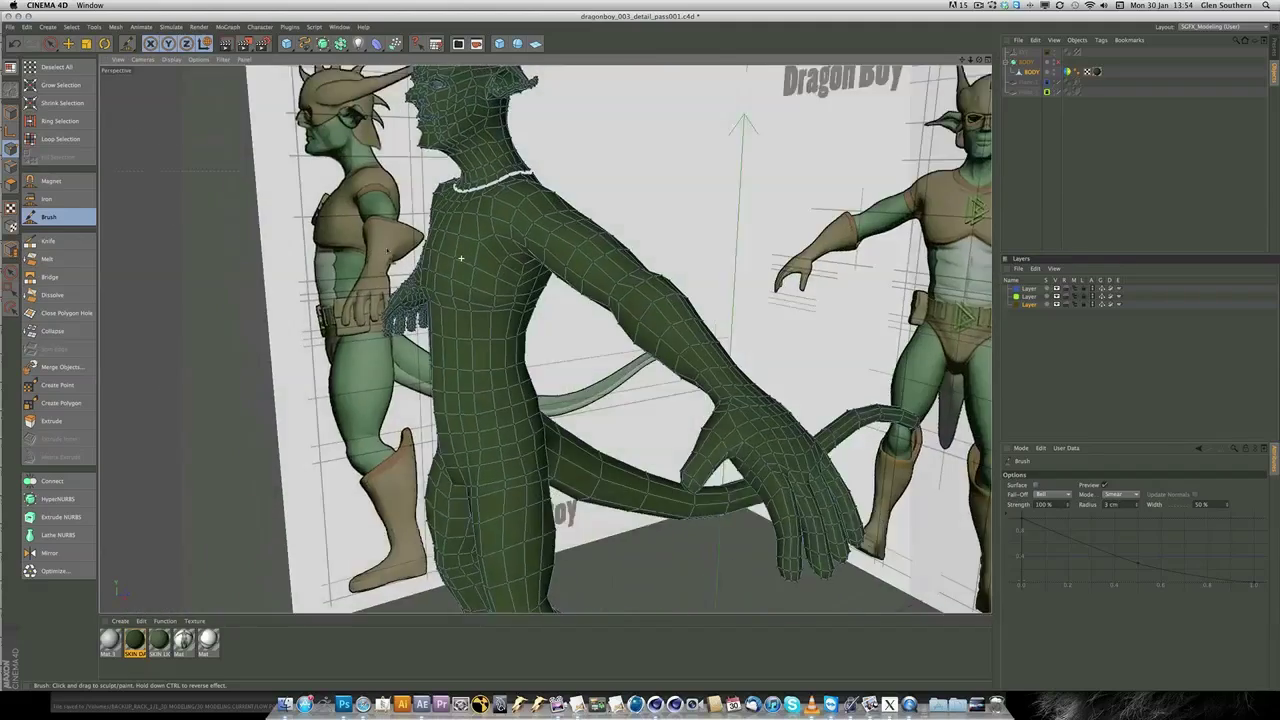
alt+drag(461, 259, 300, 247)
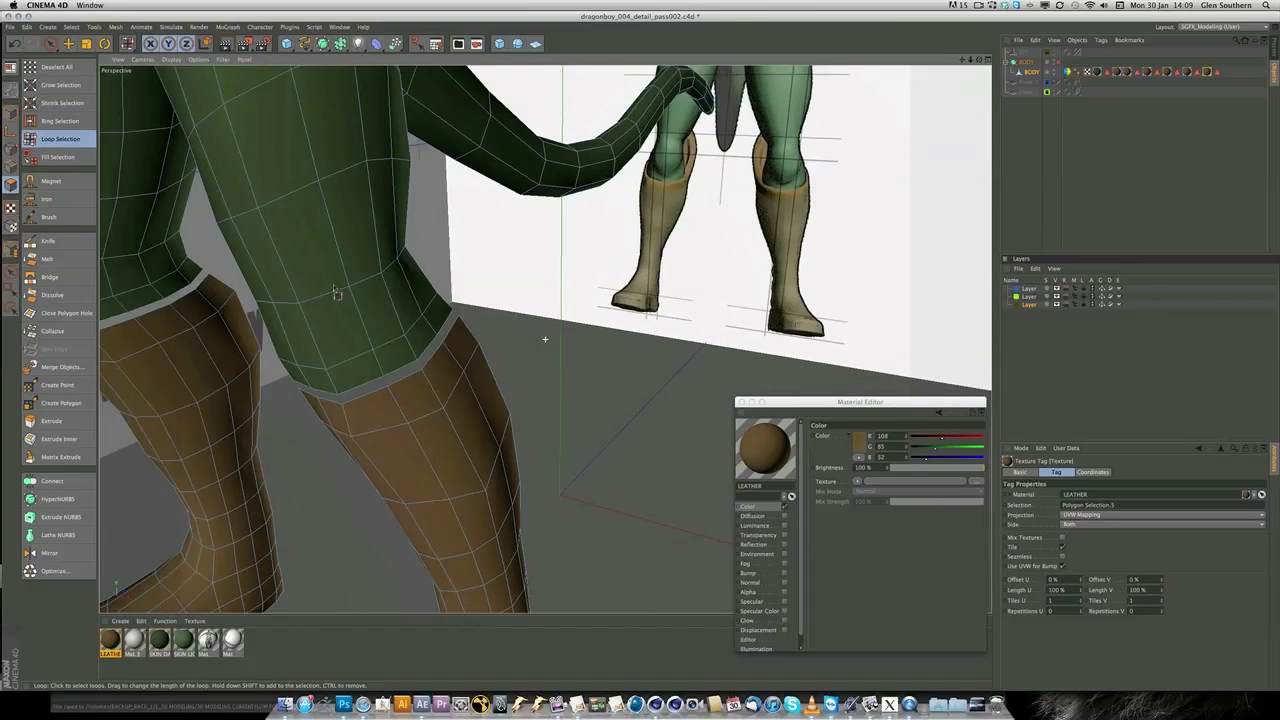
Select the top edge loop of the boot below the knee, scale it outward and move it up
click(10, 167)
alt+drag(451, 392, 480, 375)
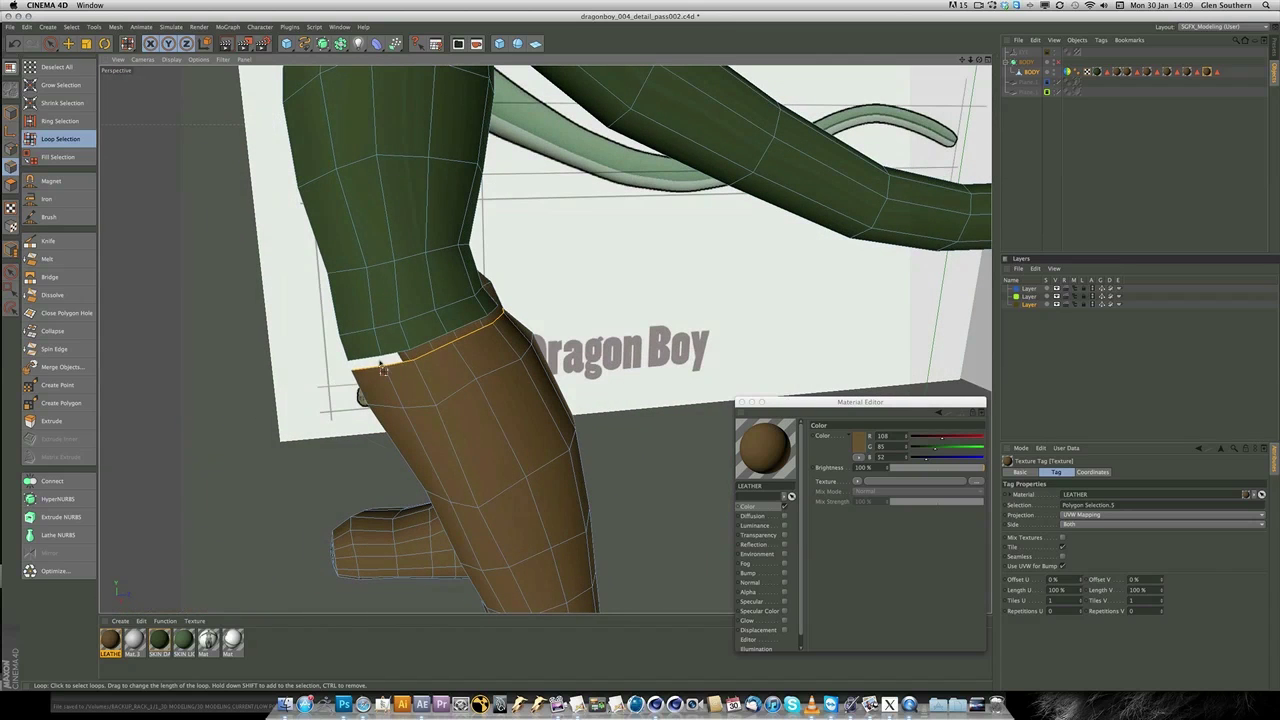
key(t)
drag(537, 291, 537, 285)
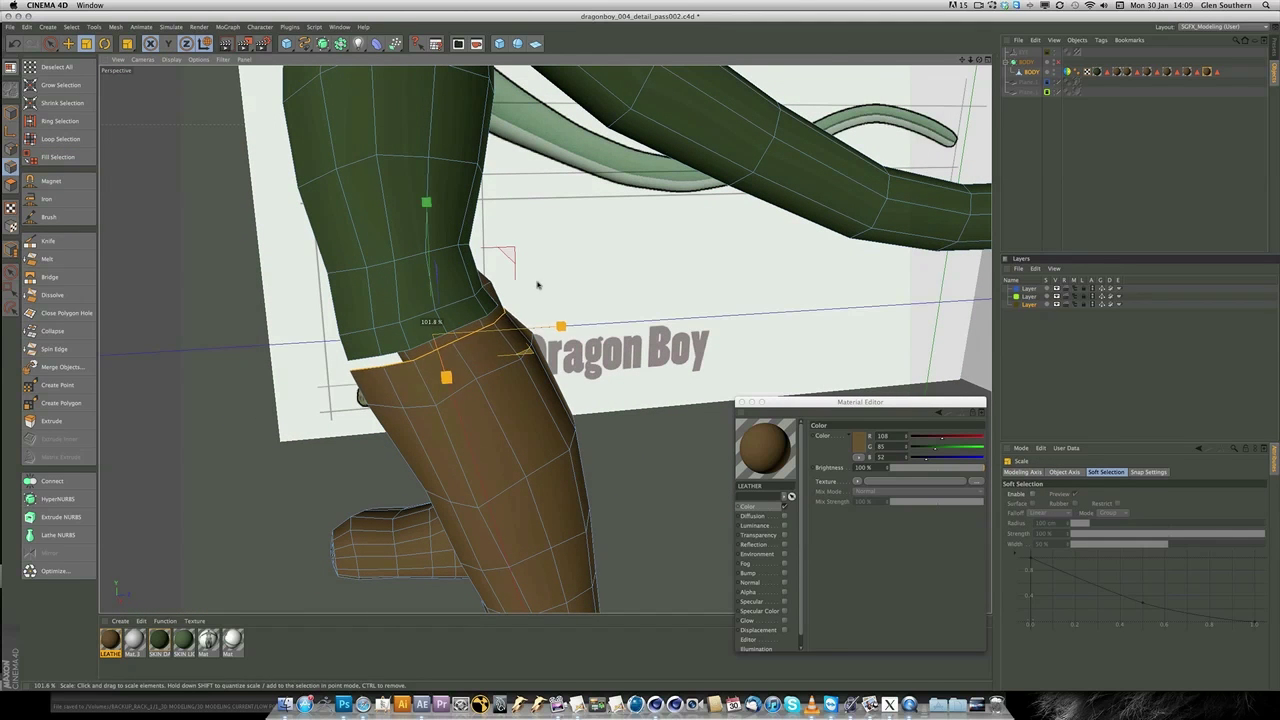
key(e)
drag(409, 205, 406, 195)
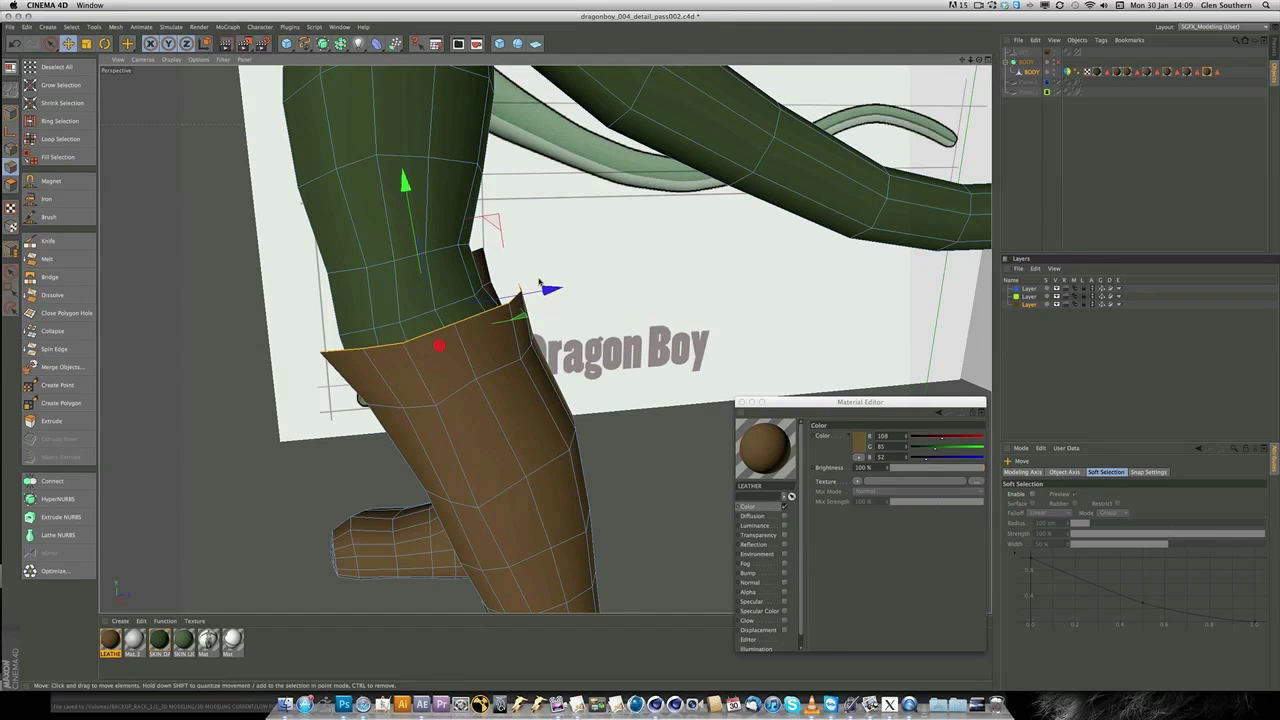
Rotate the boot's top edge loop to steepen its slope and shift it up around the knee
key(r)
drag(490, 256, 476, 247)
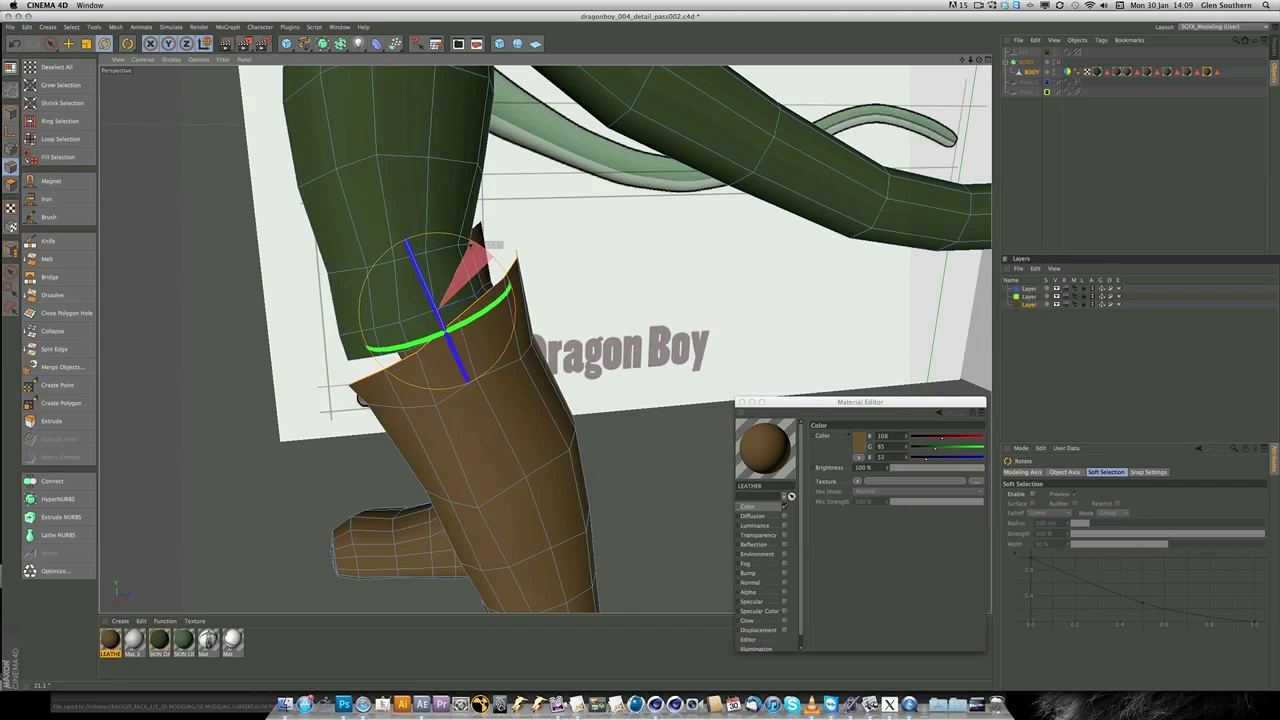
key(e)
key(r)
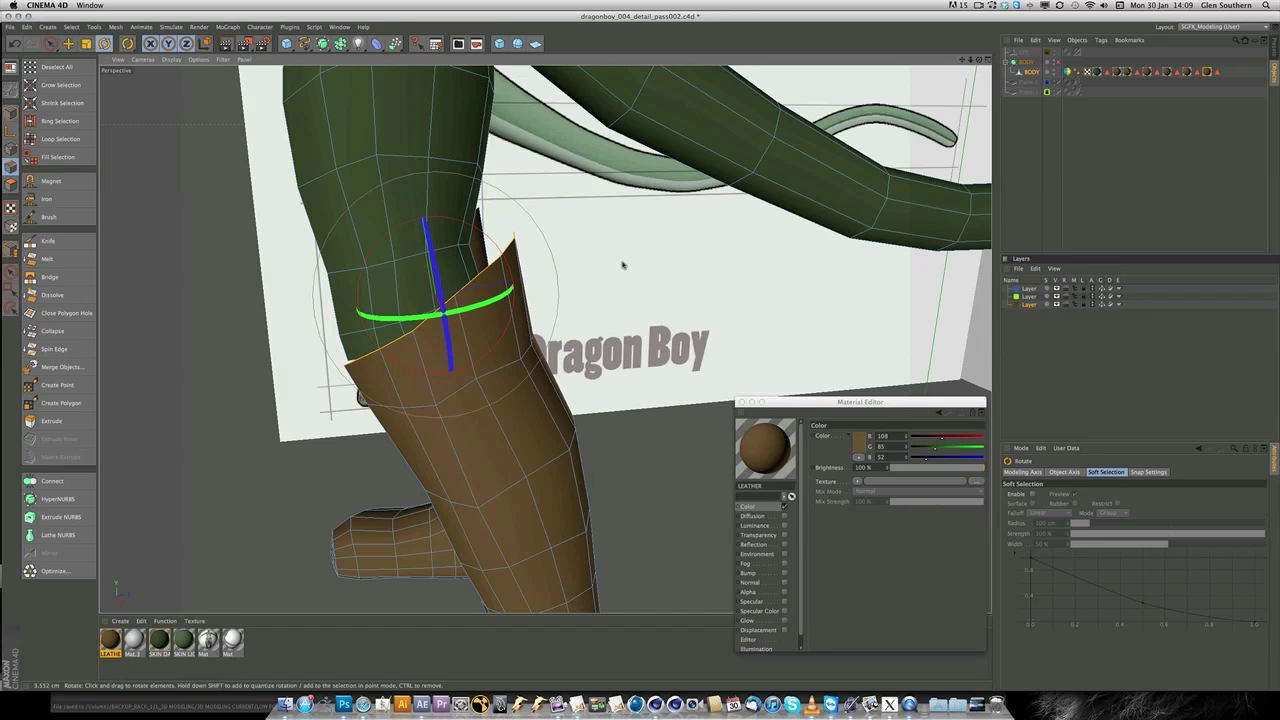
key(e)
key(t)
Flare the boot's top edge outward and extend it inward to form a thick cuff rim around the leg
drag(622, 265, 497, 312)
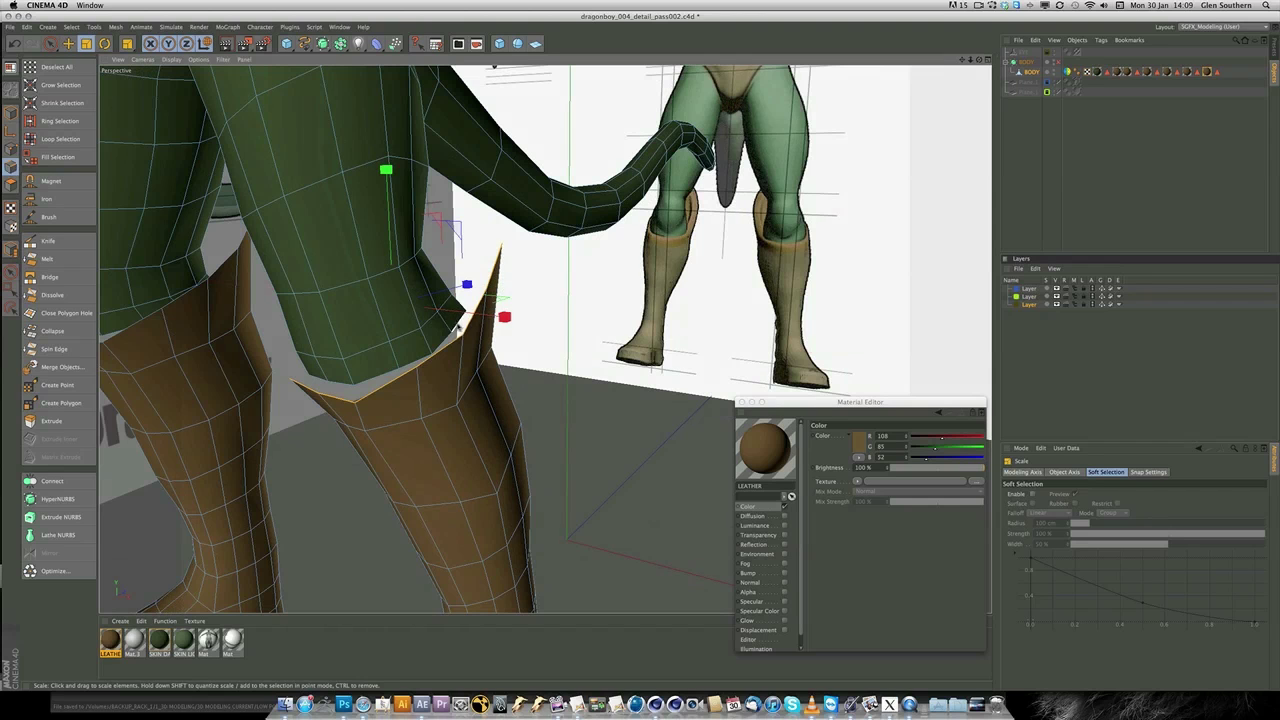
drag(563, 287, 530, 282)
key(e)
drag(376, 175, 196, 274)
key(t)
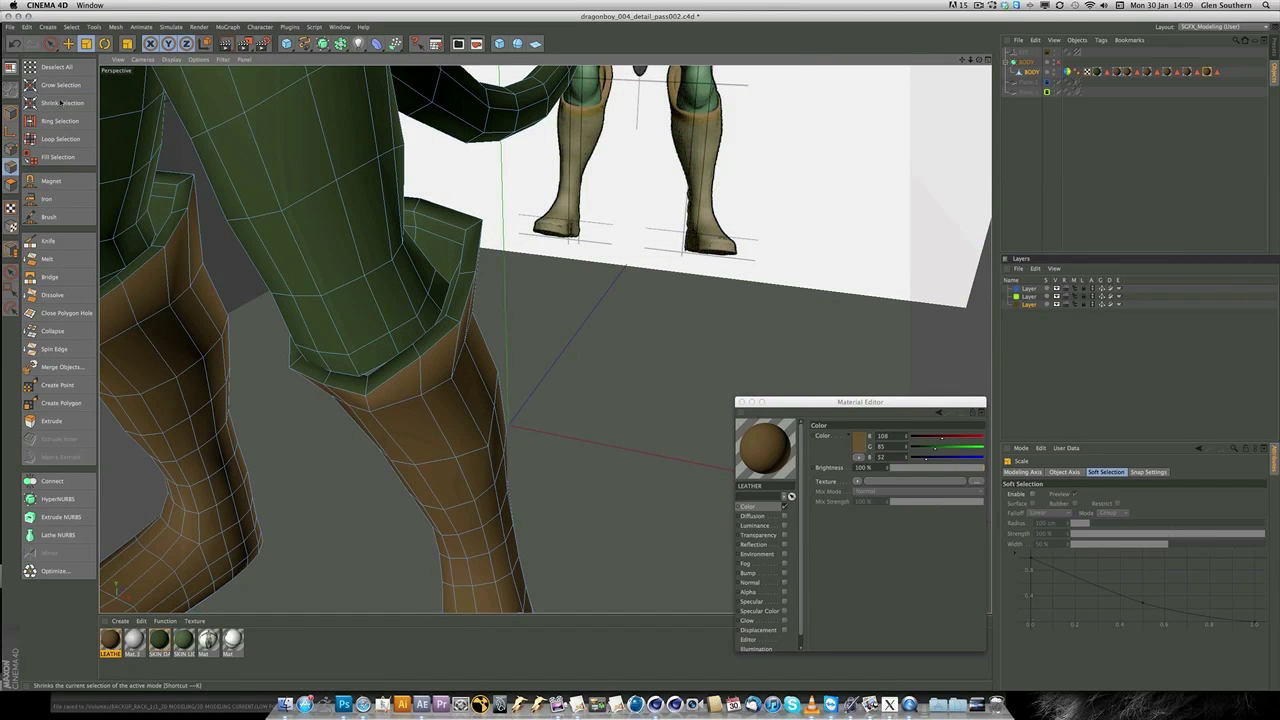
Select the inner edge loop where the leg meets the boot cuff and reposition it
click(60, 139)
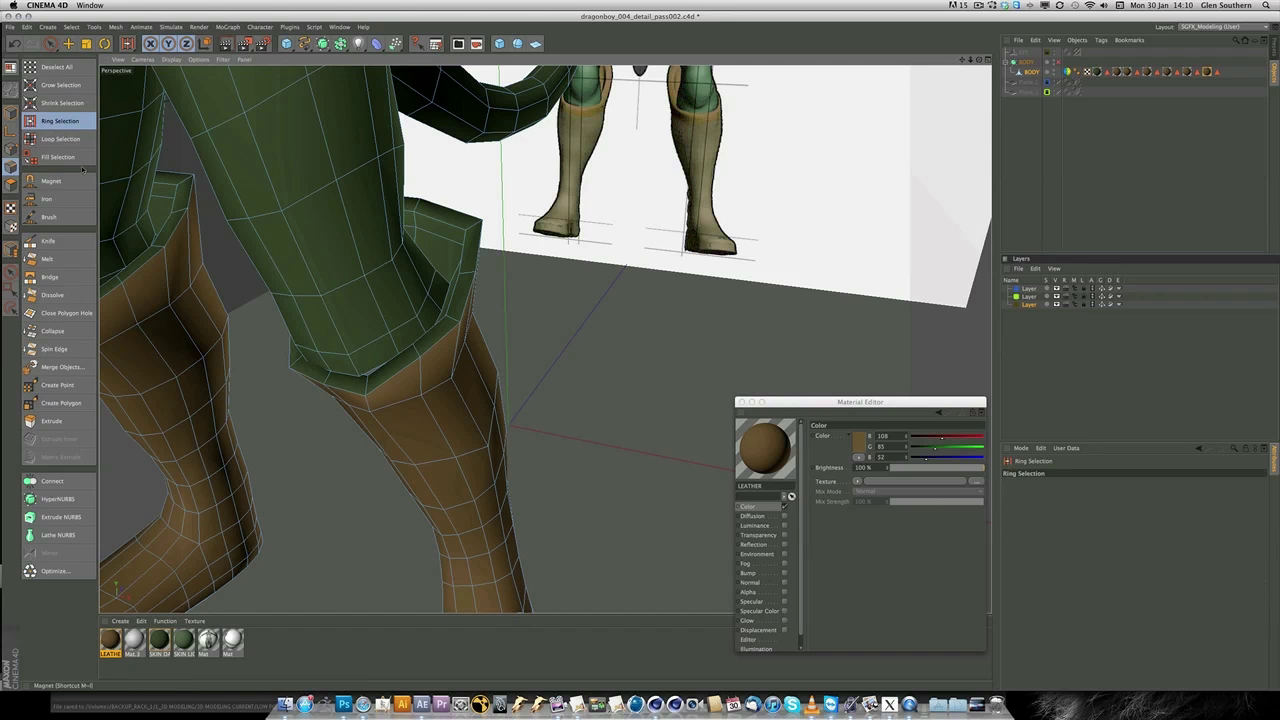
click(370, 383)
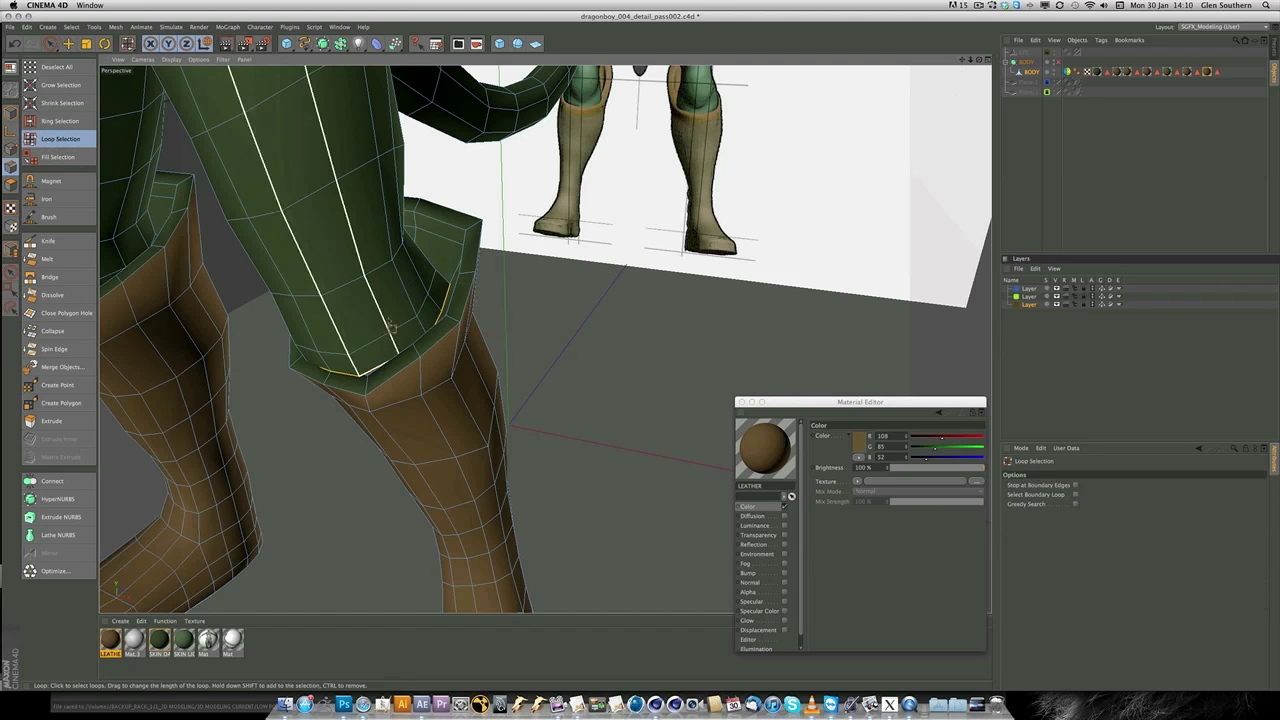
key(e)
drag(380, 335, 500, 300)
key(Return)
Select all polygons of the character's left boot, including the cuff, and apply the LEATHER material
click(47, 139)
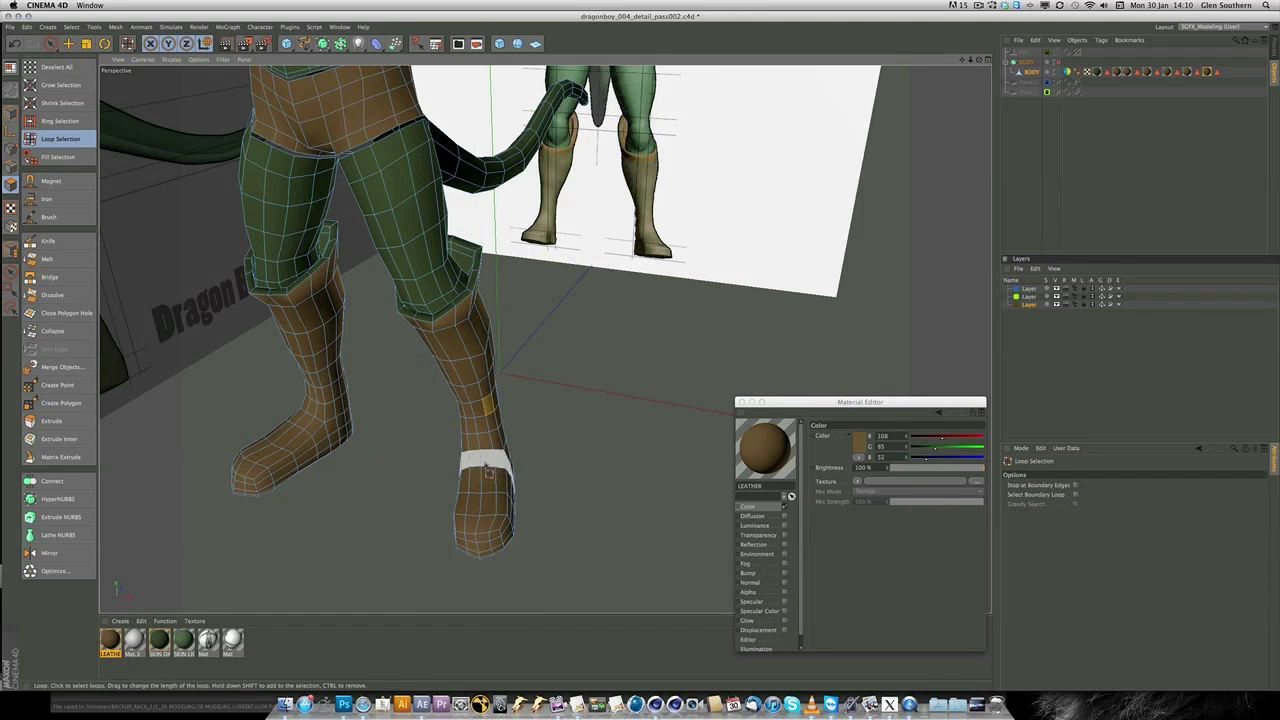
click(484, 455)
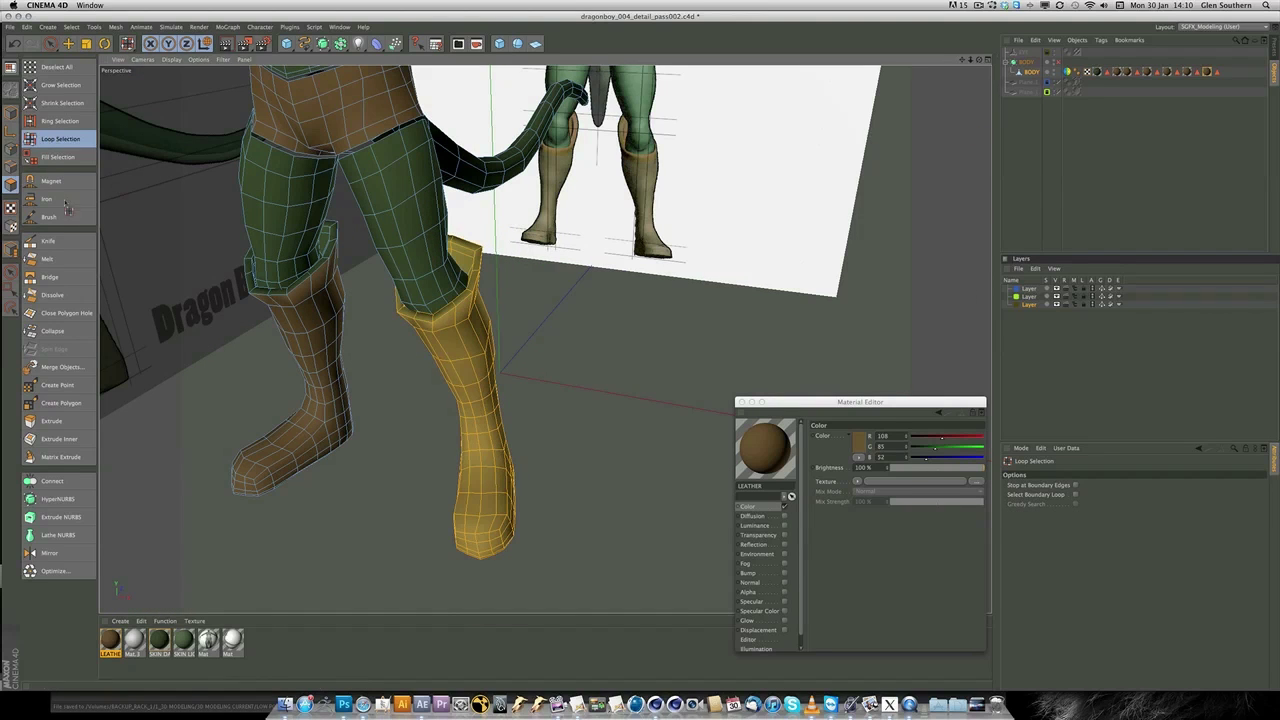
drag(765, 450, 486, 428)
Select all polygons of the character's right boot and cuff for the LEATHER material
alt+drag(386, 449, 420, 432)
click(410, 396)
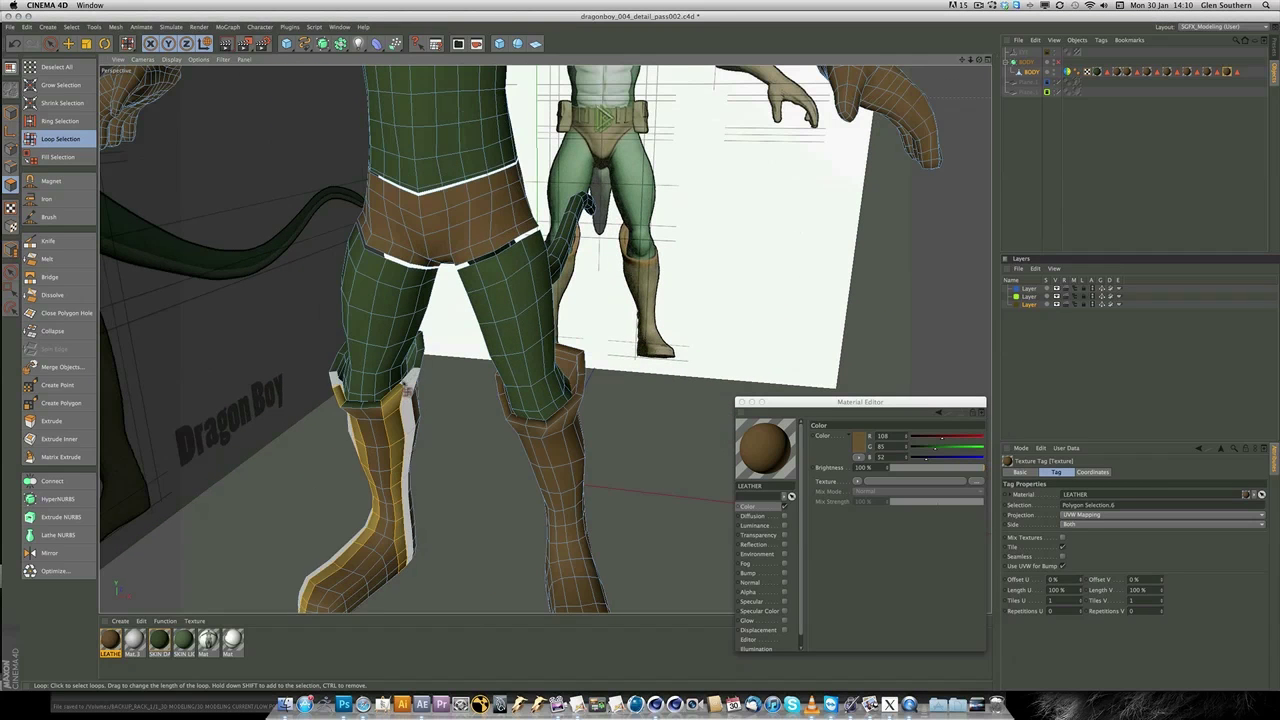
click(408, 392)
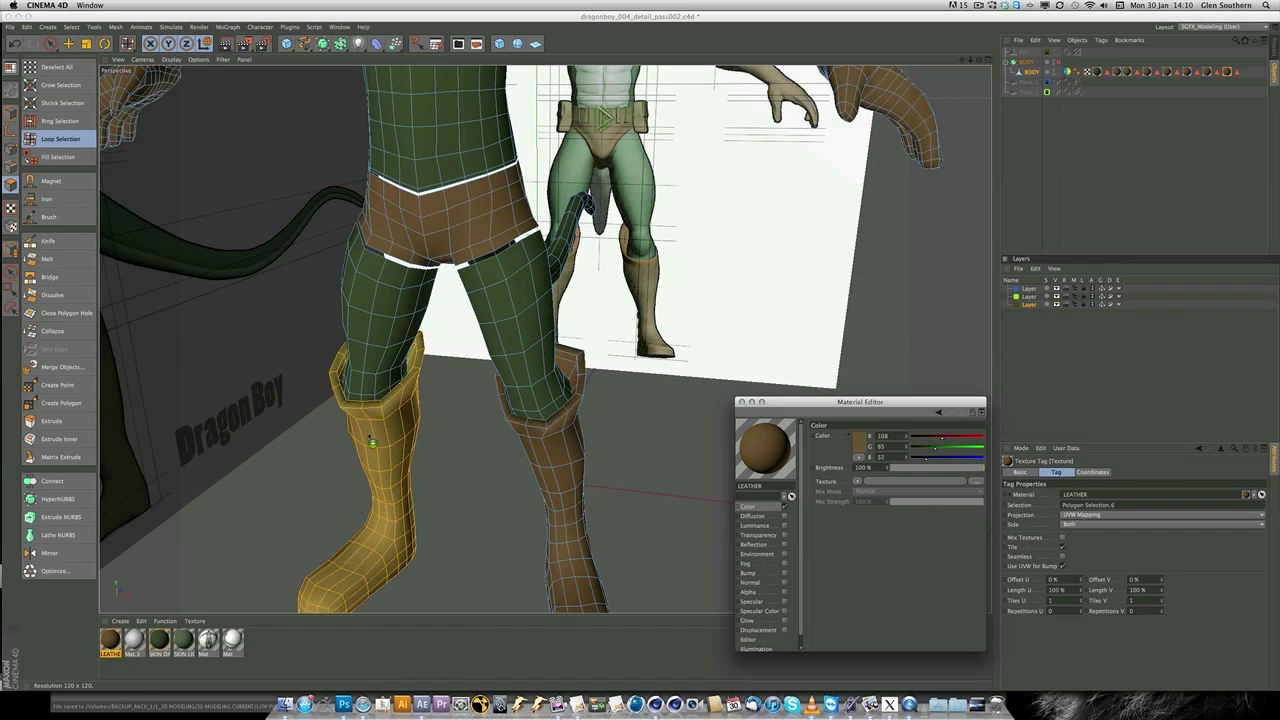
Select the polygons of the character's right glove up to its cuff and apply the LEATHER material
alt+middle_drag(302, 231, 350, 363)
alt+drag(350, 363, 322, 215)
click(320, 208)
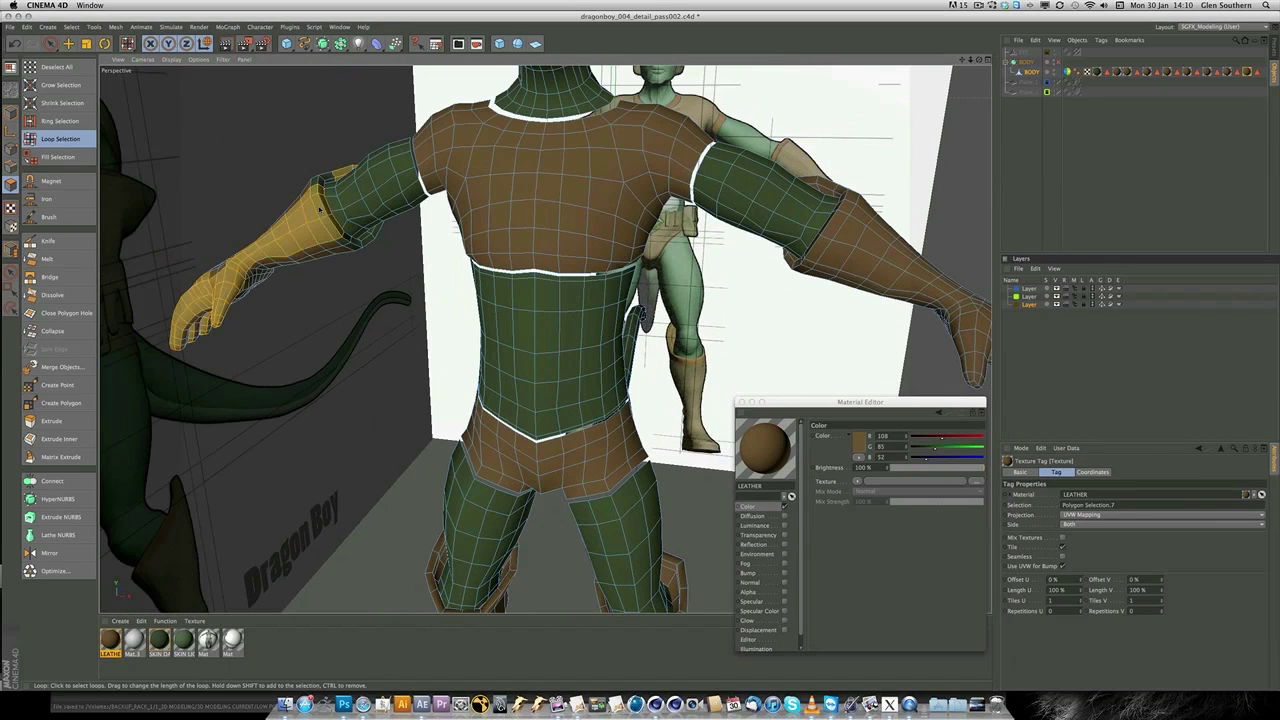
key(ctrl+shift+s)
Select the open edge loop around the shorts' leg opening and try scaling it outward
scroll(487, 443, up, 10)
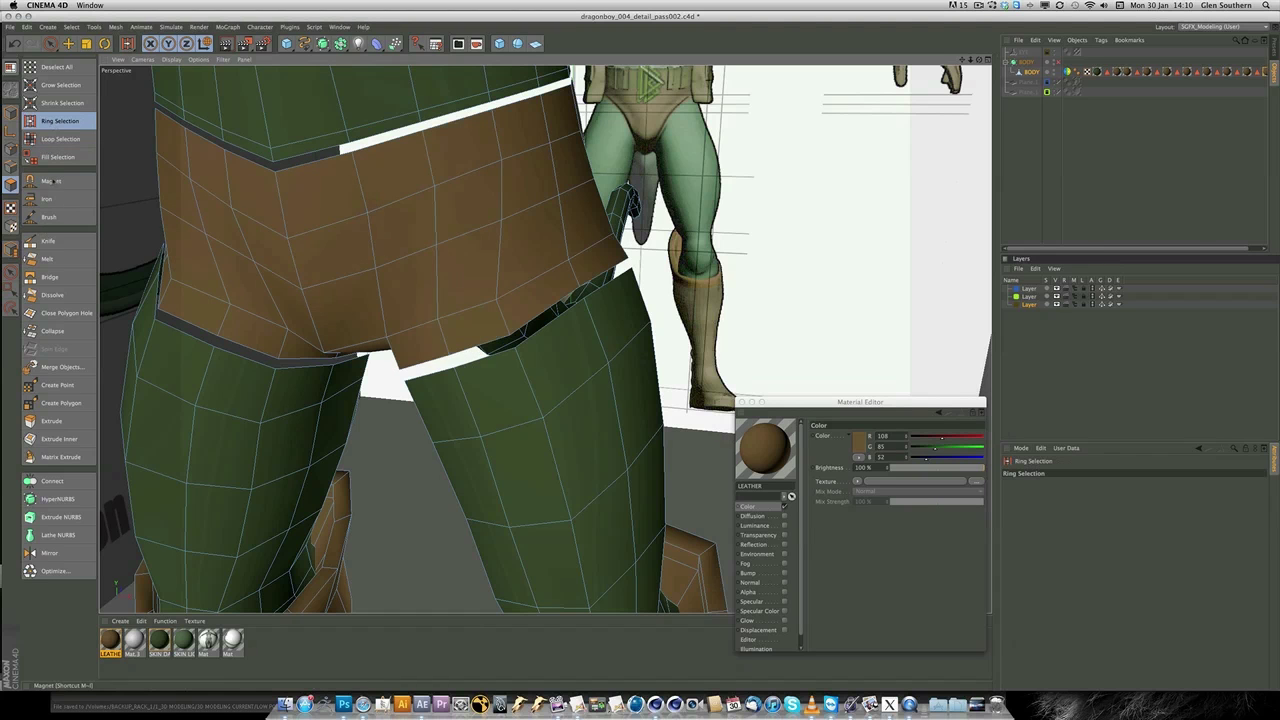
click(50, 139)
mouse_move(480, 300)
alt+mouse_down()
mouse_move(514, 286)
mouse_move(451, 366)
mouse_move(472, 315)
alt+mouse_up()
click(472, 315)
key(e)
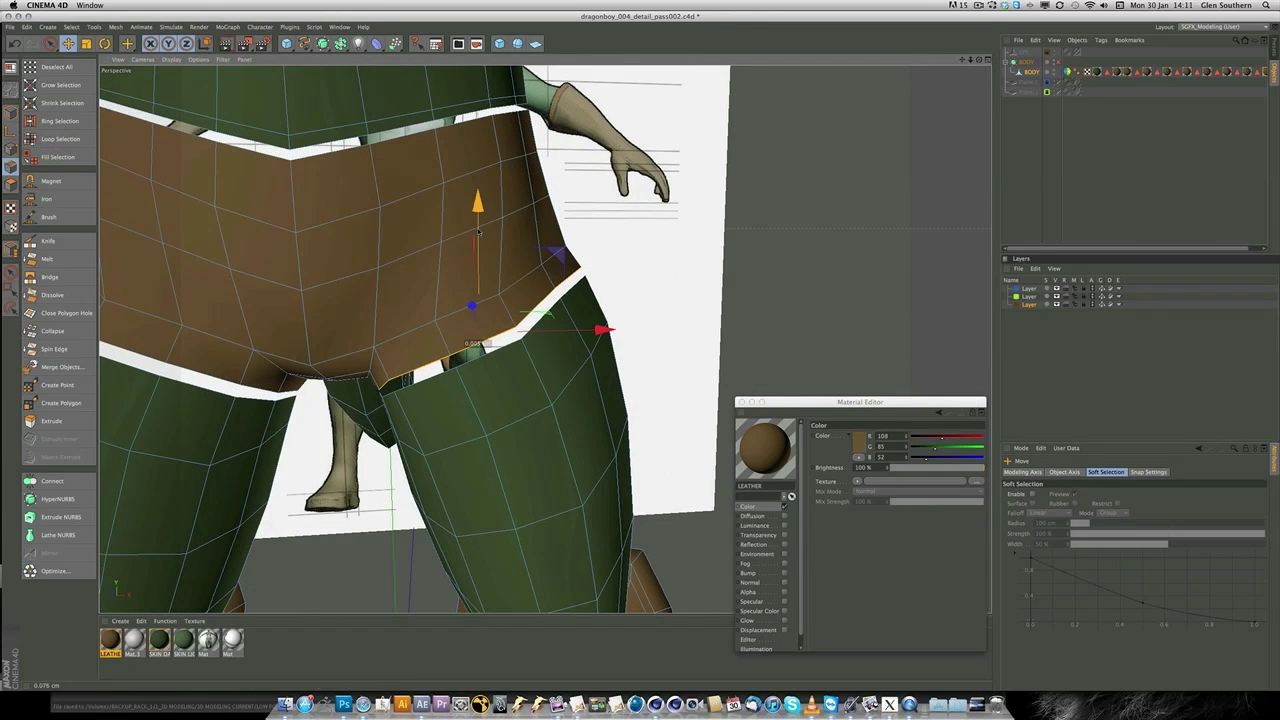
drag(605, 258, 651, 249)
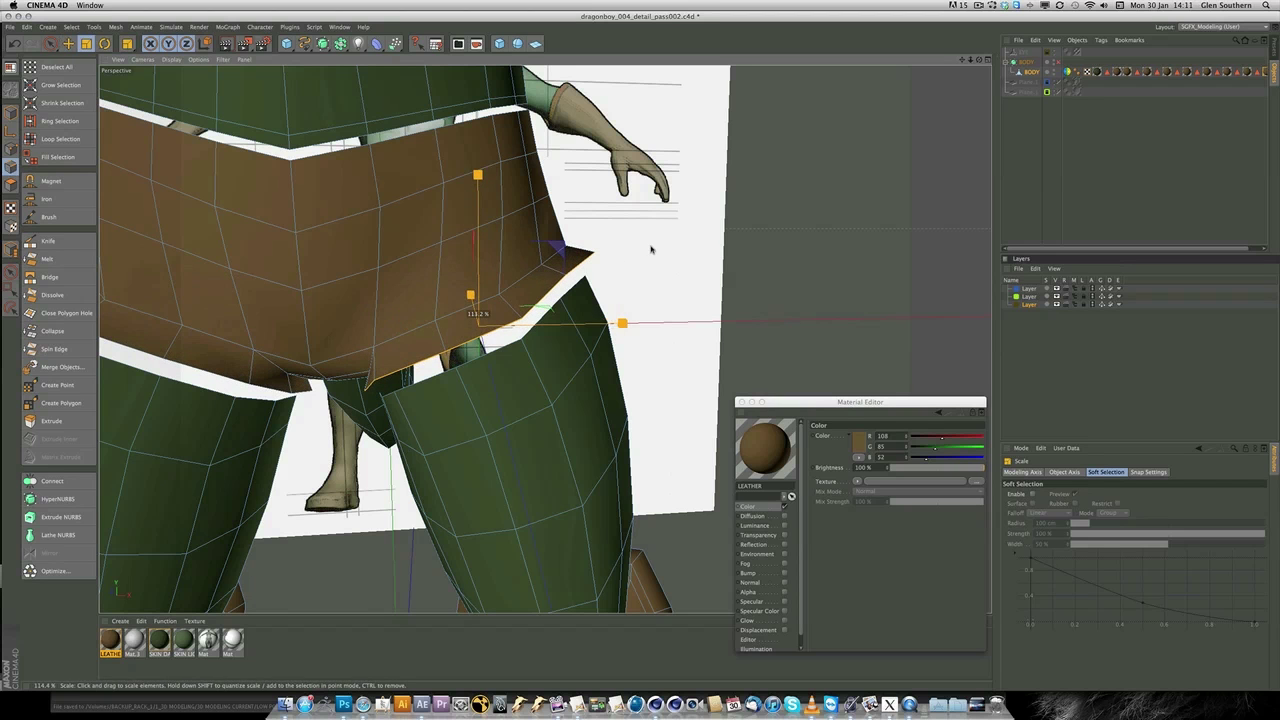
key(super+z)
Extrude the leg-opening edges outward and down around the thigh to form the shorts' raised hem
drag(600, 348, 580, 348)
drag(488, 226, 446, 411)
scroll(524, 403, down, 3)
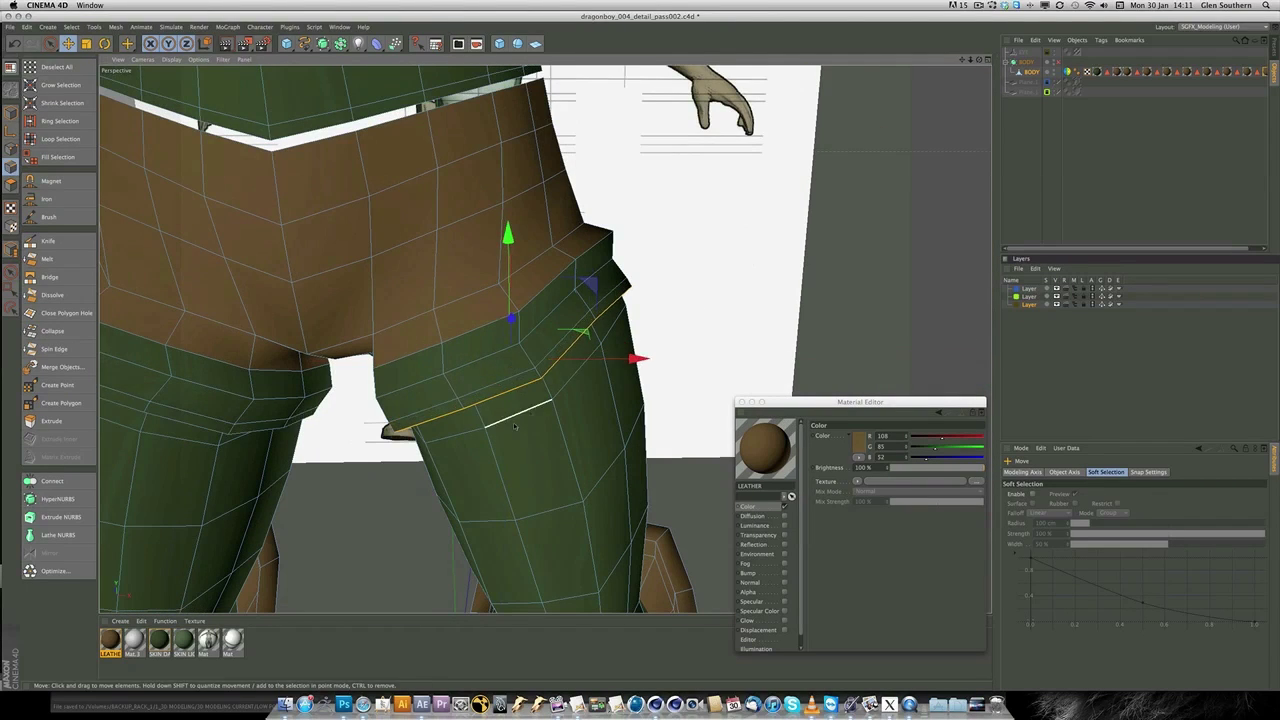
key(t)
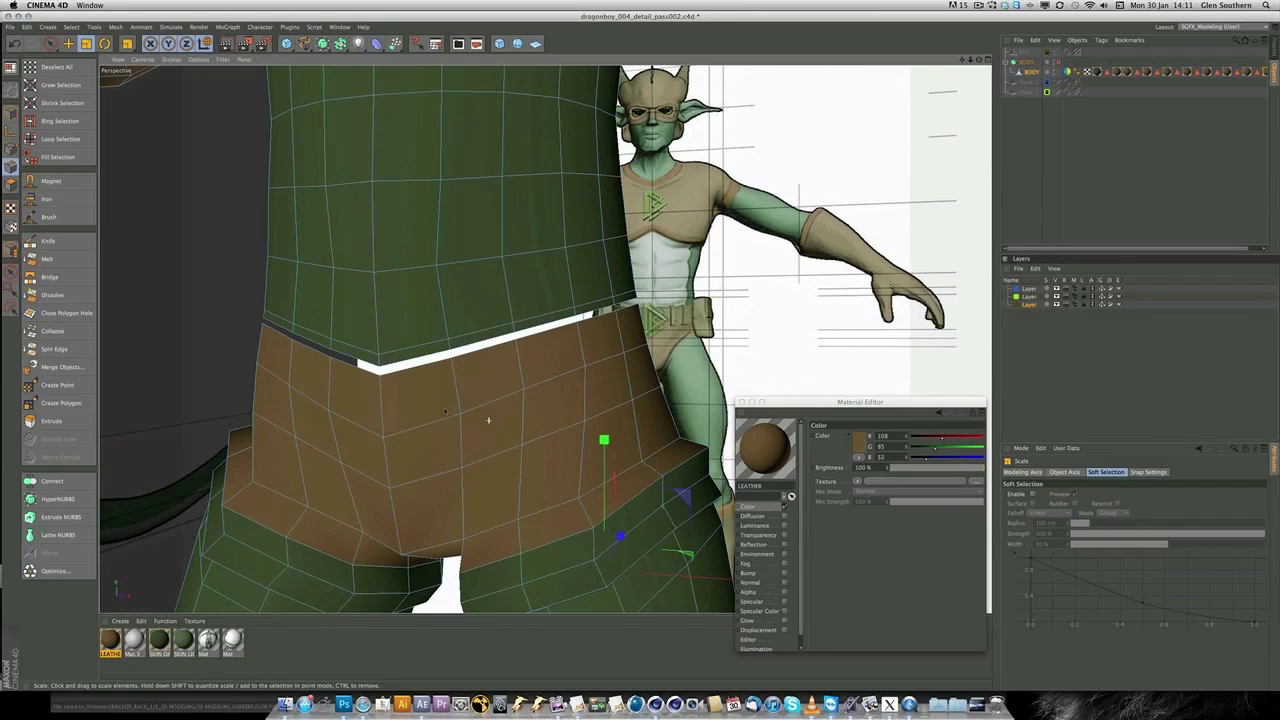
Select the open edge loop at the top of the shorts and extrude it outward and up into a waistband
click(55, 139)
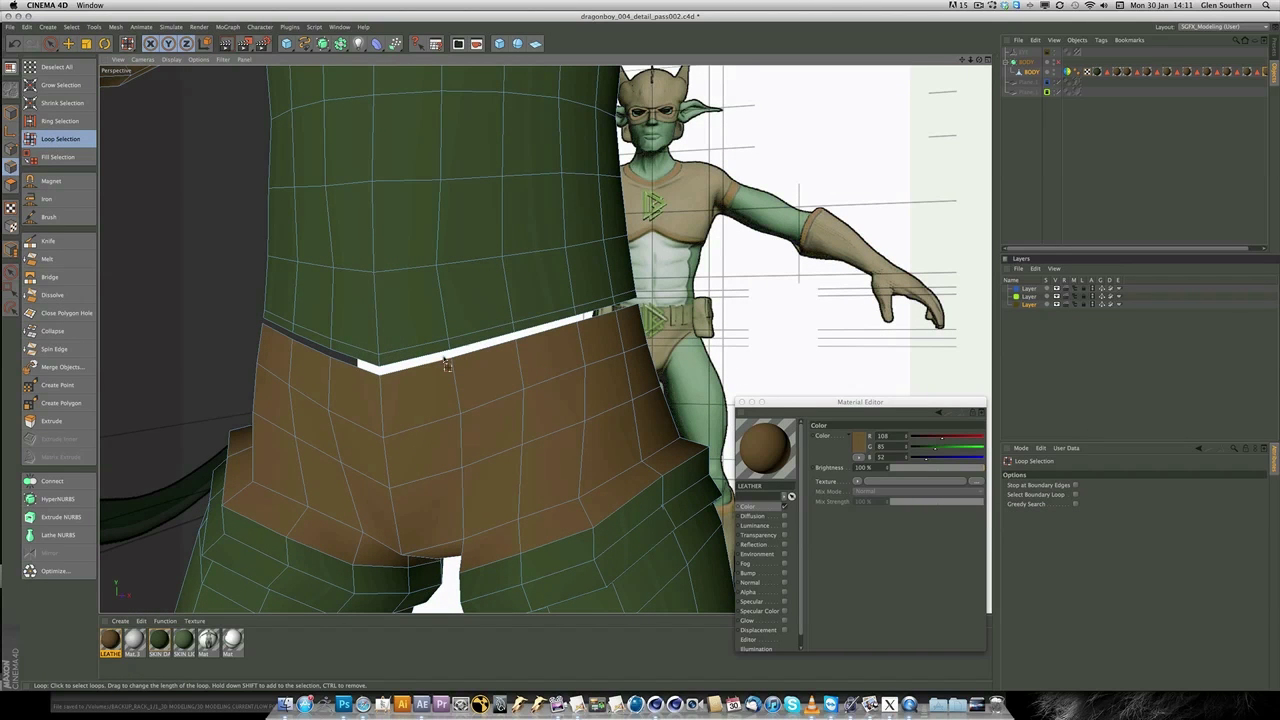
click(441, 371)
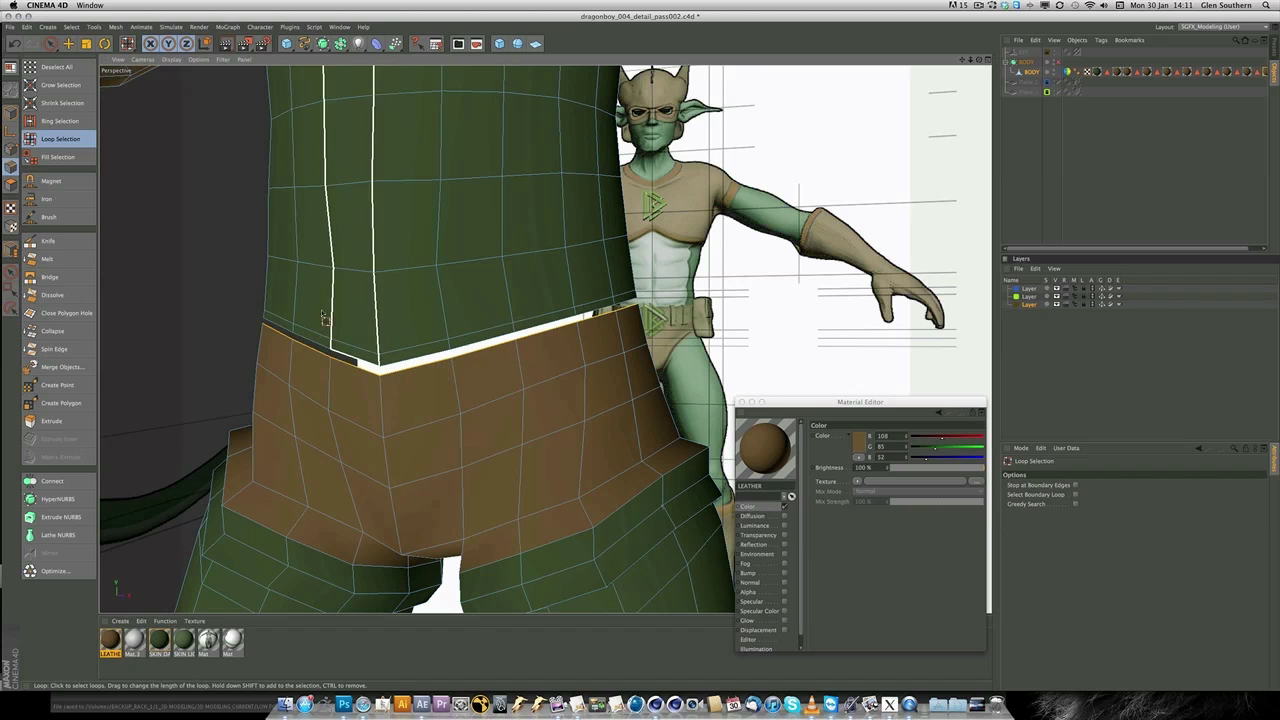
key(t)
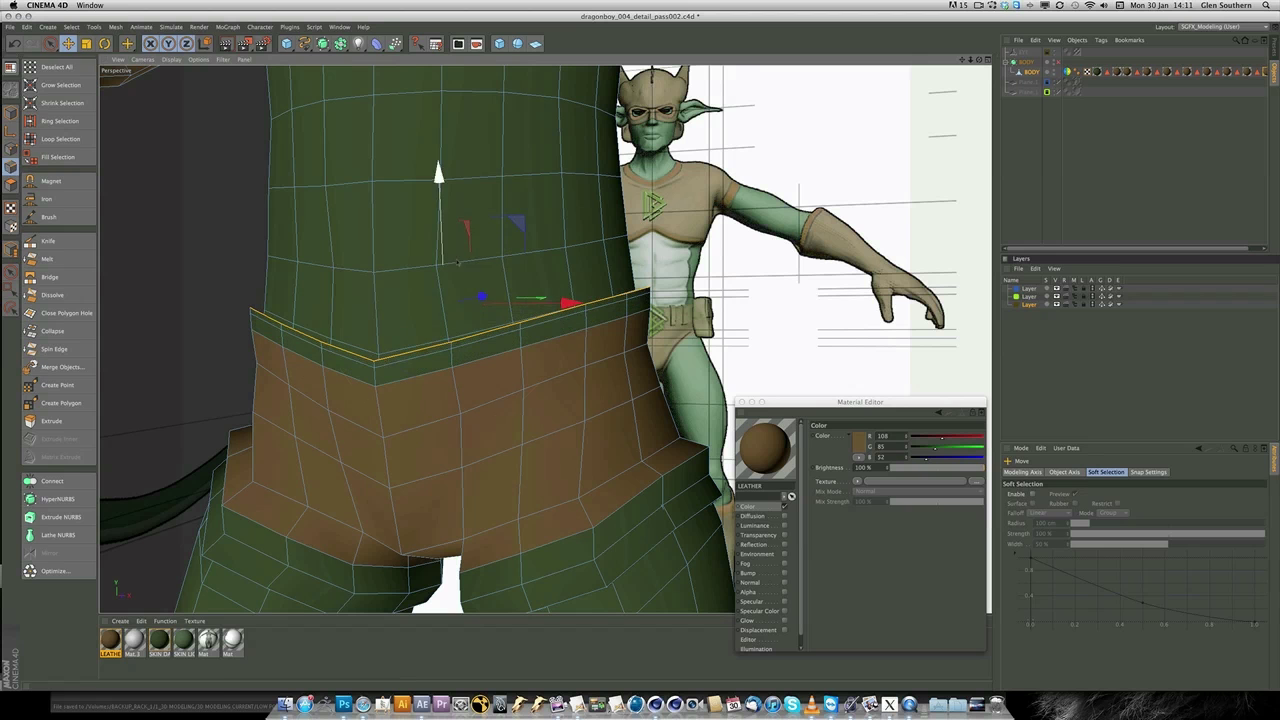
Extrude the waistband's top edge inward toward the waist and down to form an inner lip
key(t)
drag(458, 262, 521, 255)
key(e)
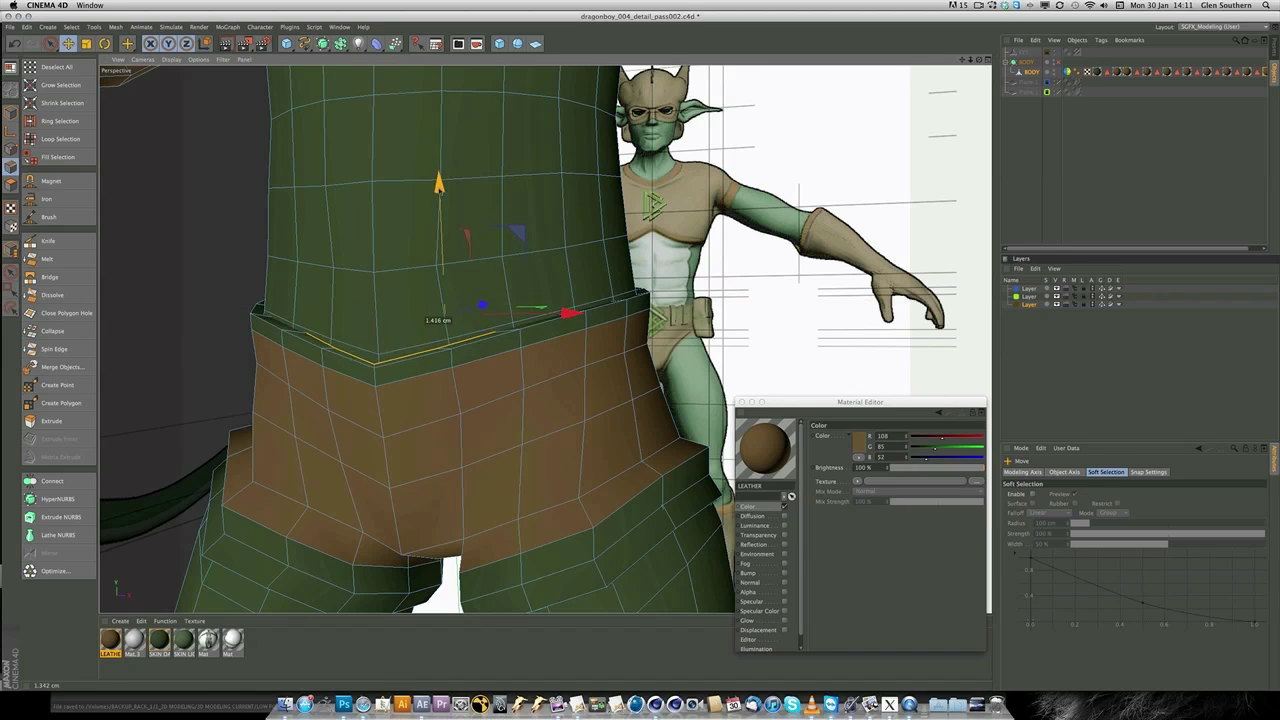
key(t)
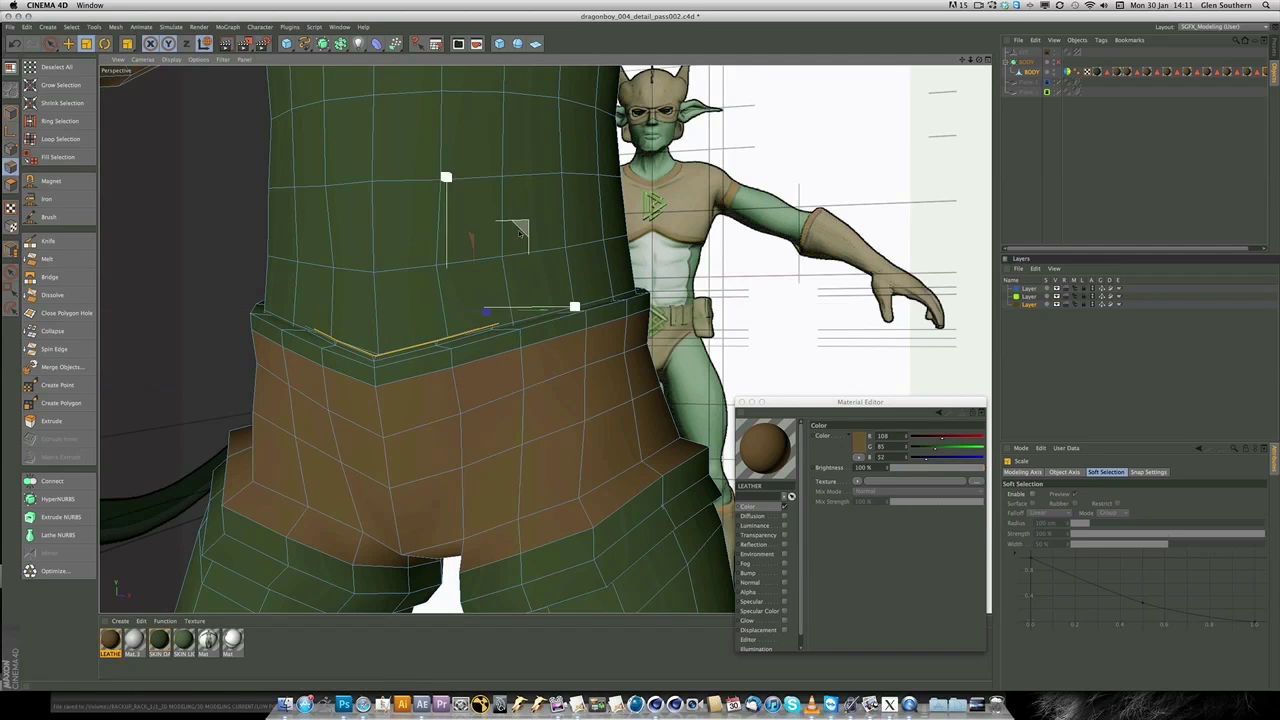
alt+drag(479, 251, 505, 280)
scroll(531, 305, up, 5)
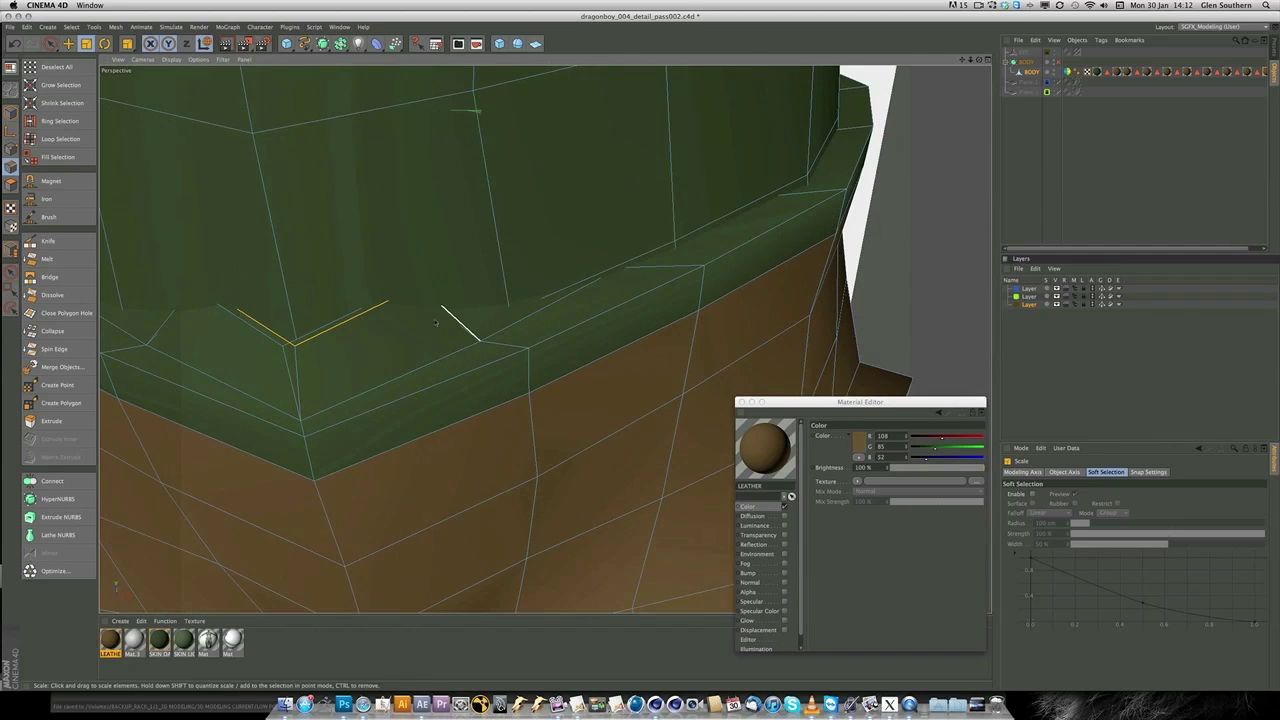
scroll(502, 304, down, 4)
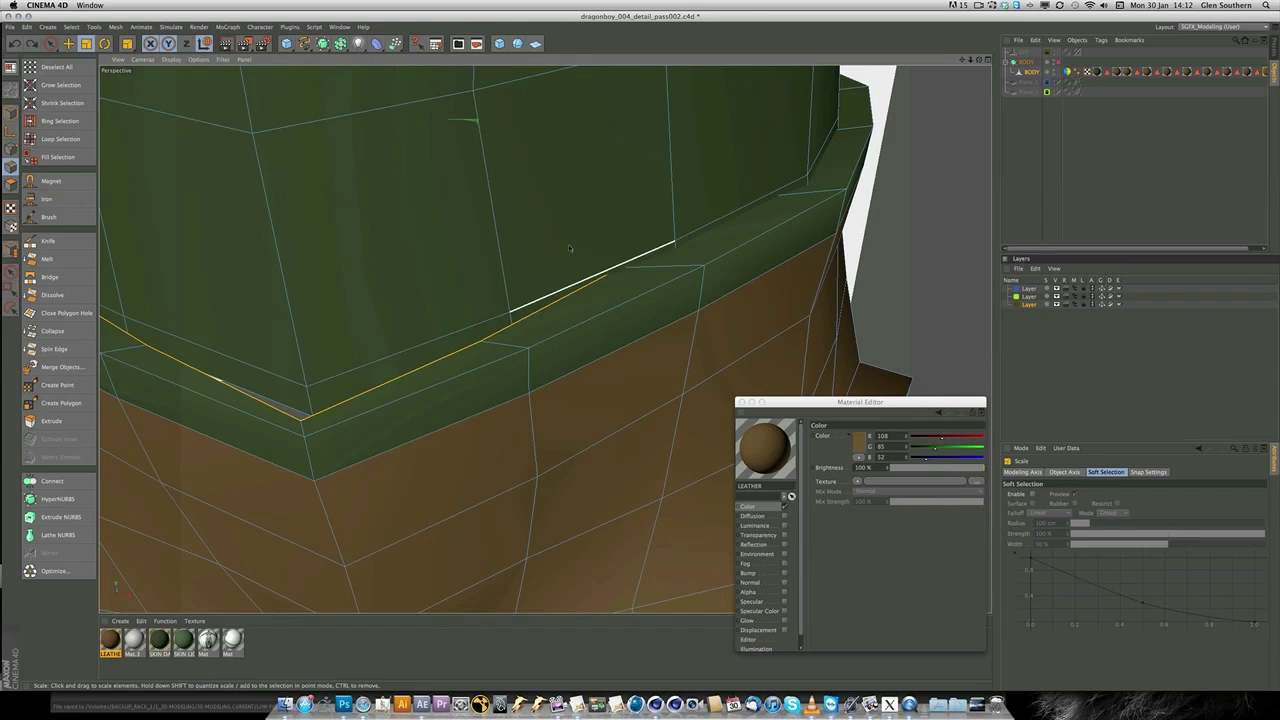
alt+drag(430, 318, 390, 338)
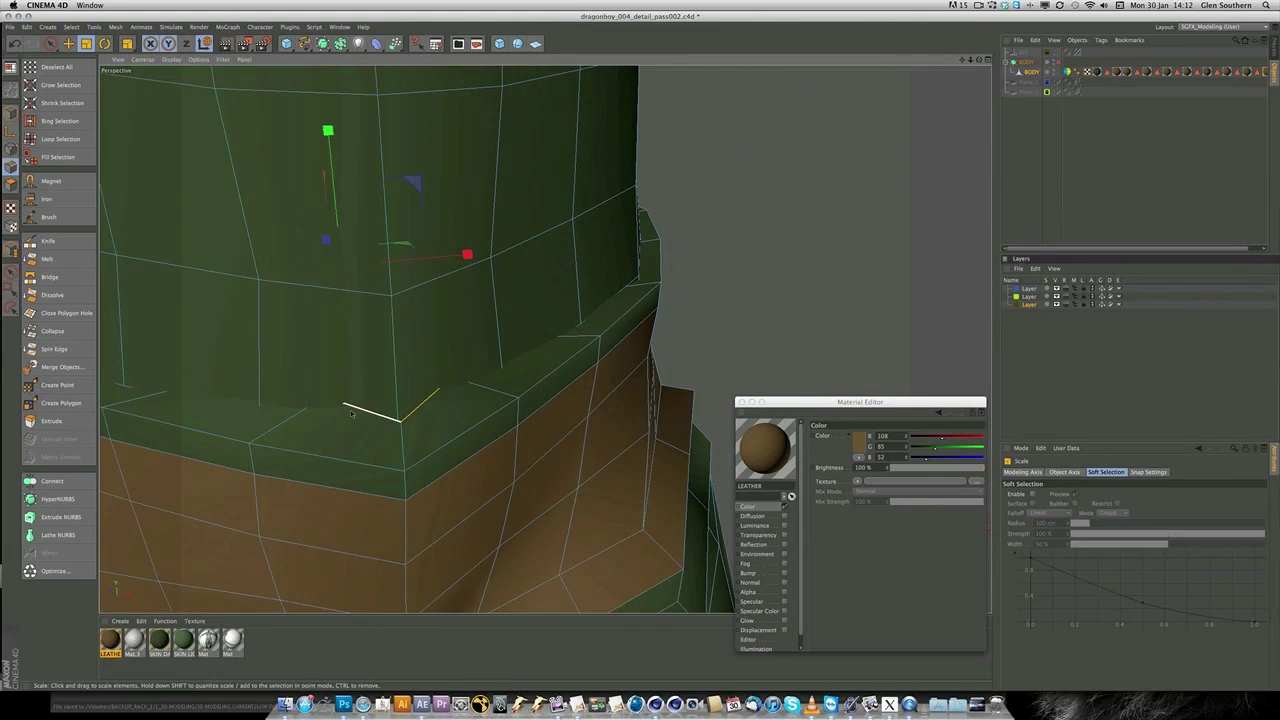
alt+drag(351, 414, 258, 205)
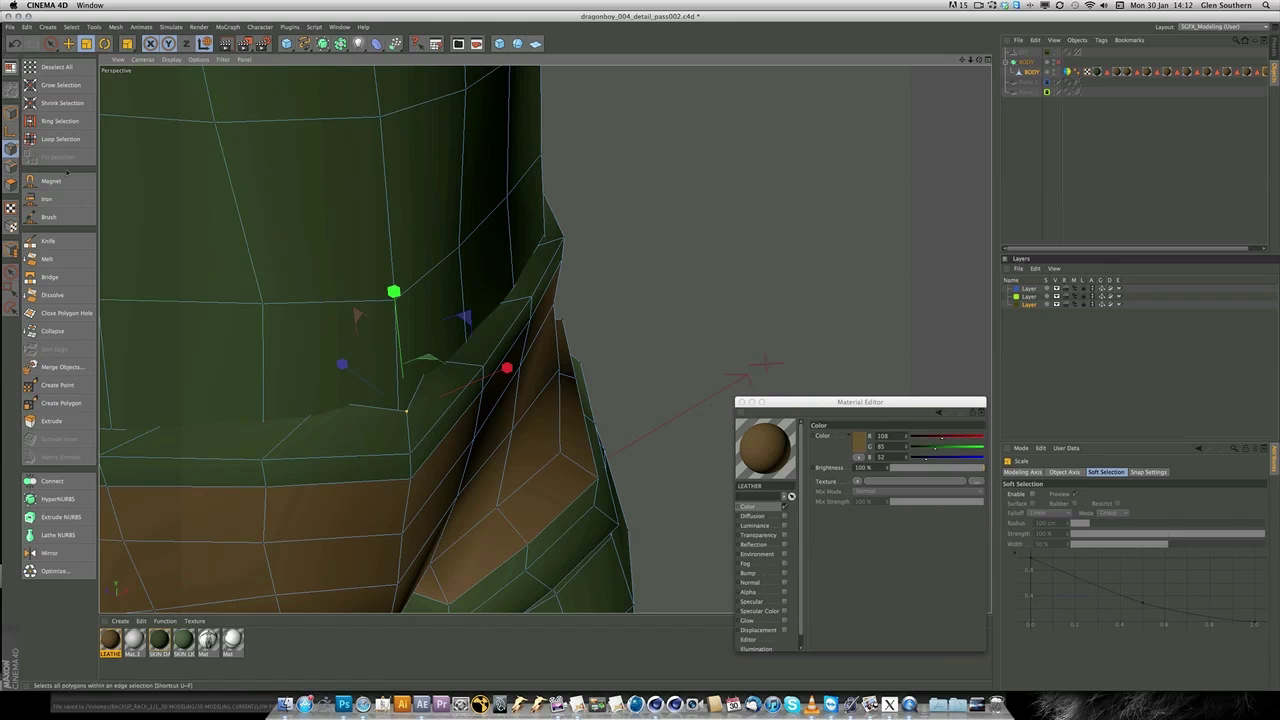
Select the misshapen inner lip polygons behind the waistband and delete them
key(e)
alt+drag(301, 331, 610, 330)
click(623, 337)
click(578, 364)
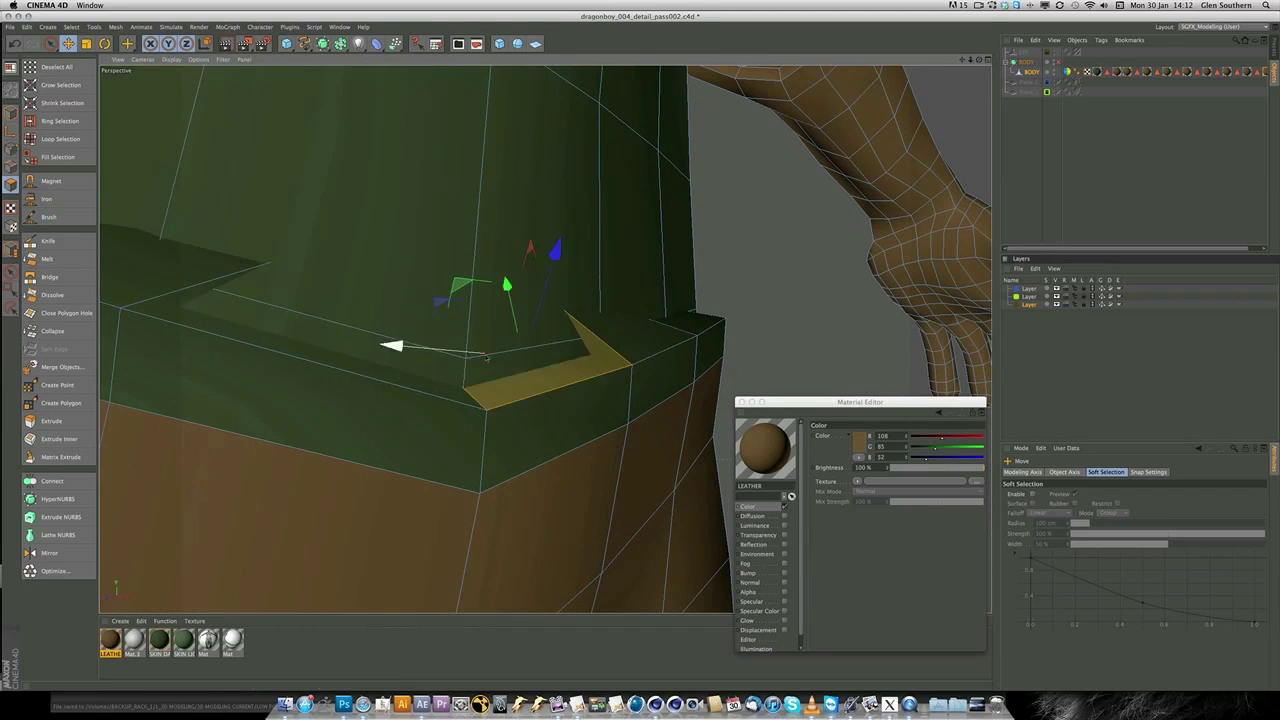
alt+drag(782, 286, 463, 354)
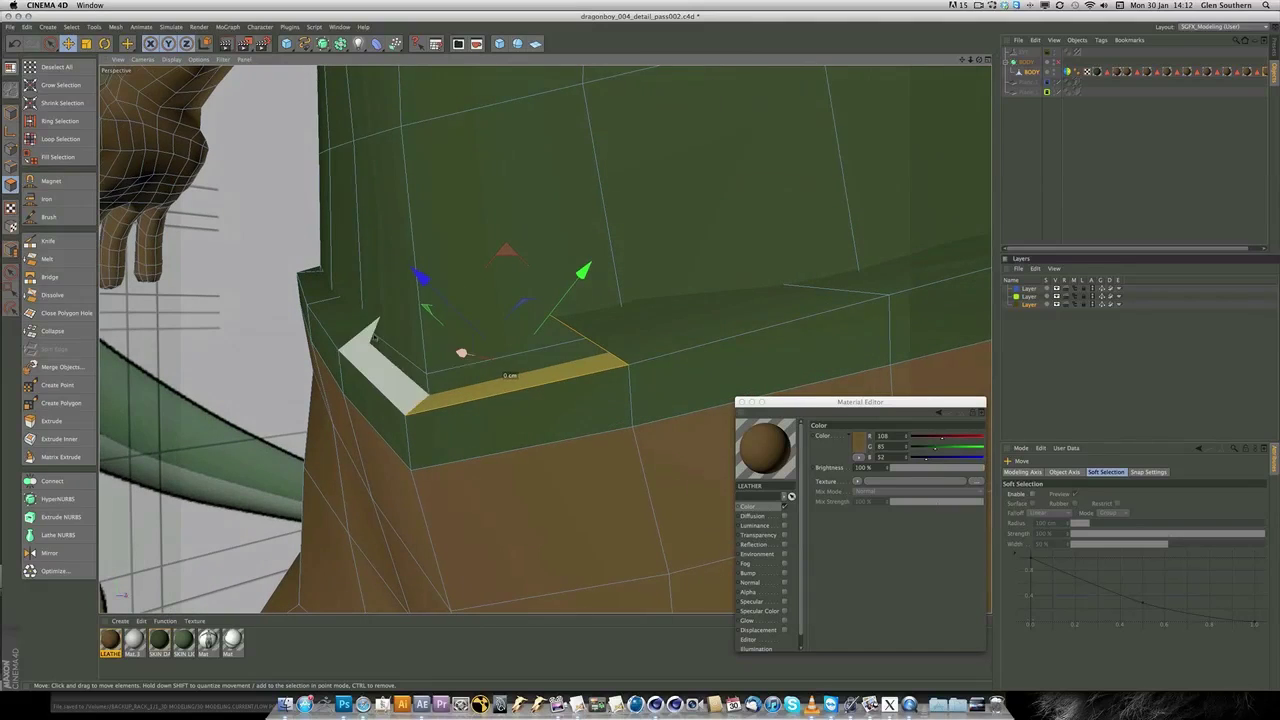
click(394, 303)
alt+drag(394, 303, 370, 386)
key(u)
key(l)
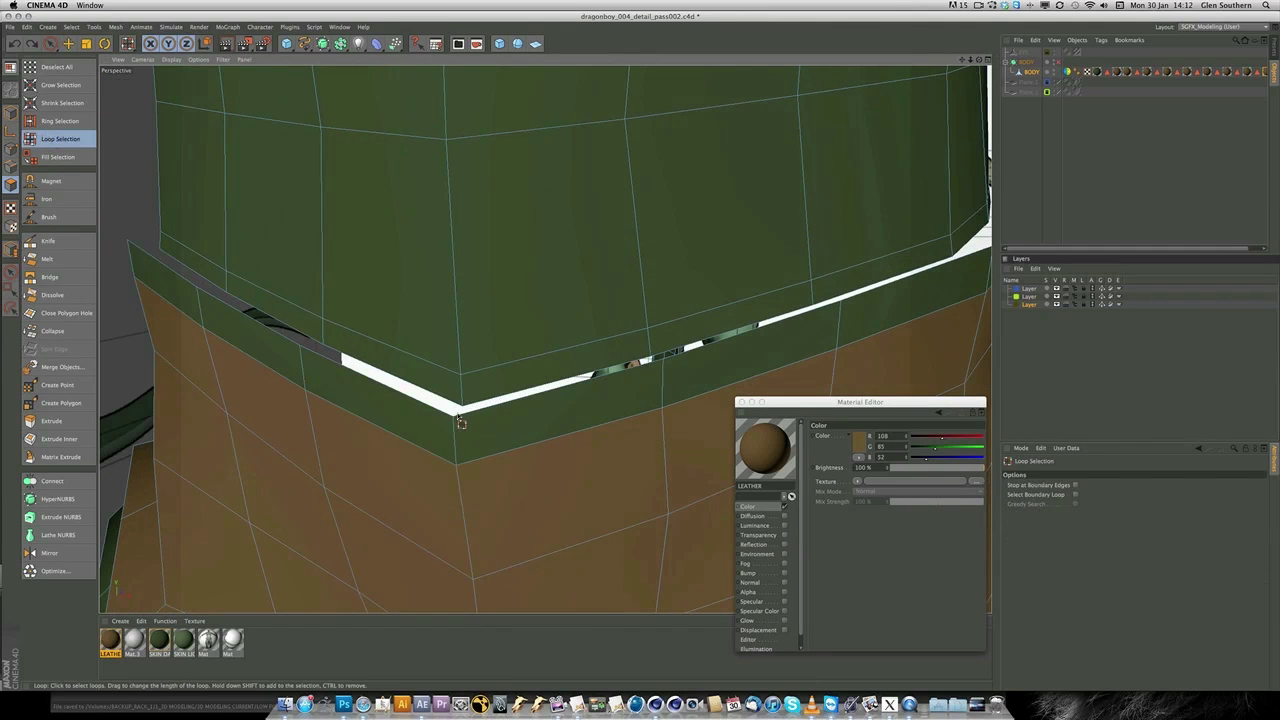
Select the waistband's top edge loop and extrude it inward and down to fold the band toward the waist
key(Return)
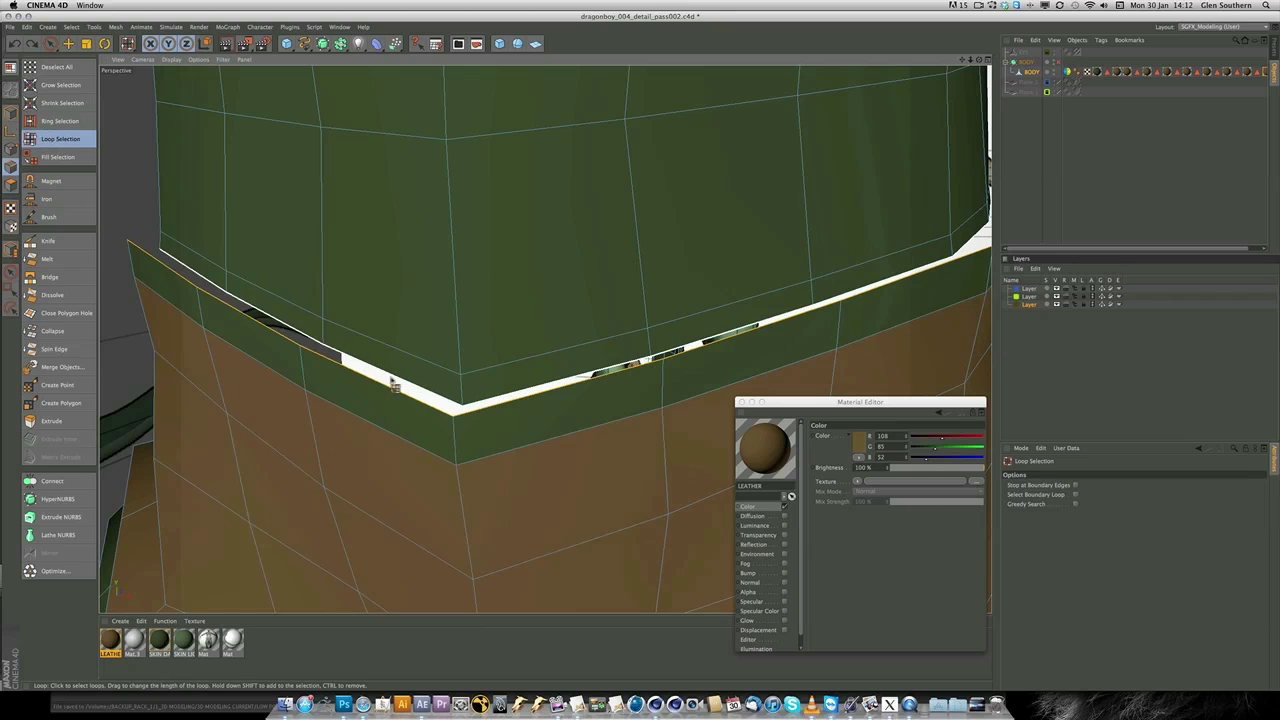
click(422, 400)
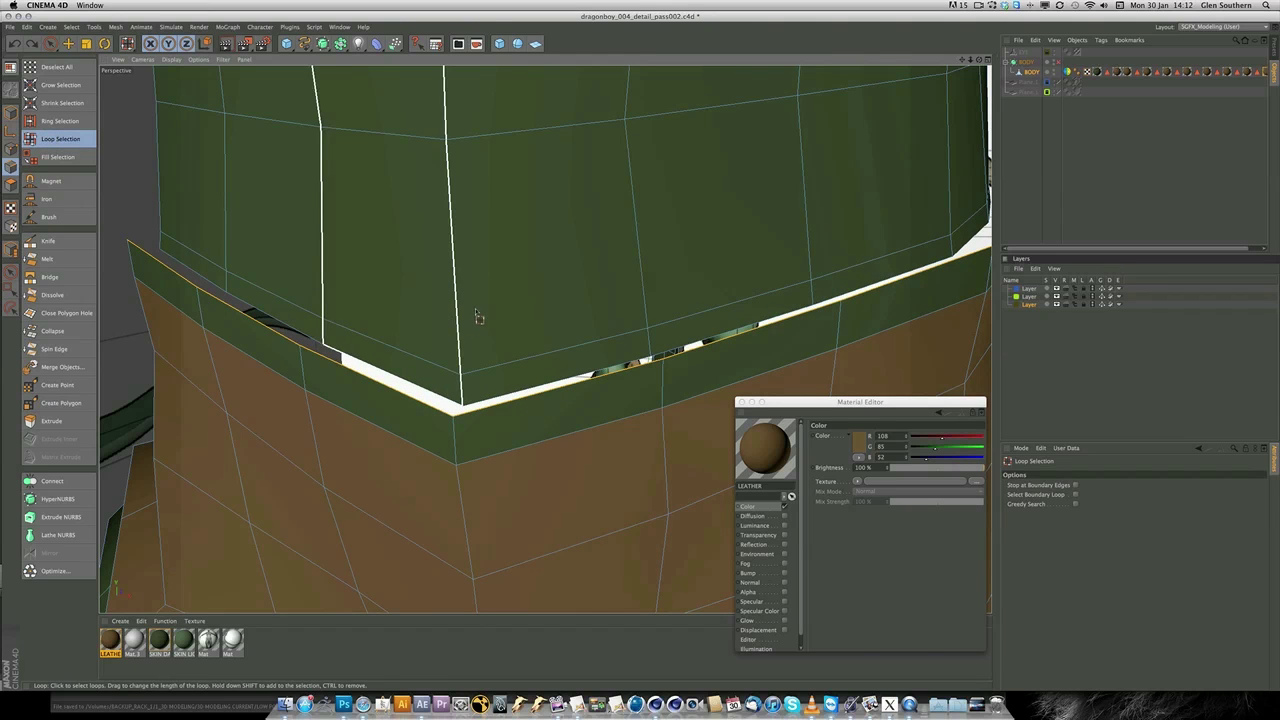
key(t)
drag(565, 142, 550, 155)
key(e)
key(t)
alt+drag(634, 162, 400, 205)
key(e)
alt+drag(717, 150, 585, 217)
key(t)
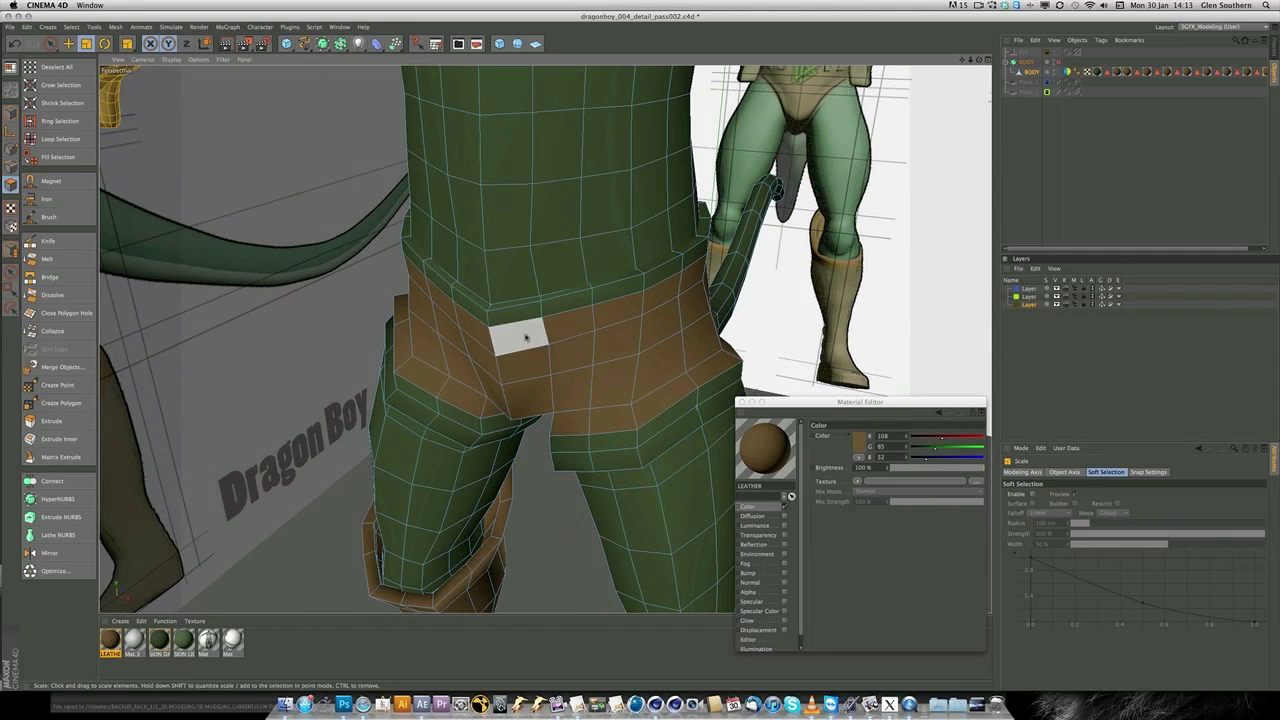
Select the polygon loops of the shorts' waistband and leg hems and apply the LEATHER material
key(u)
key(l)
click(506, 323)
drag(506, 323, 340, 520)
drag(110, 640, 300, 345)
Select the shirt's bottom edge loop, scale it outward and extend it down below the chest as a hem
scroll(420, 345, up, 3)
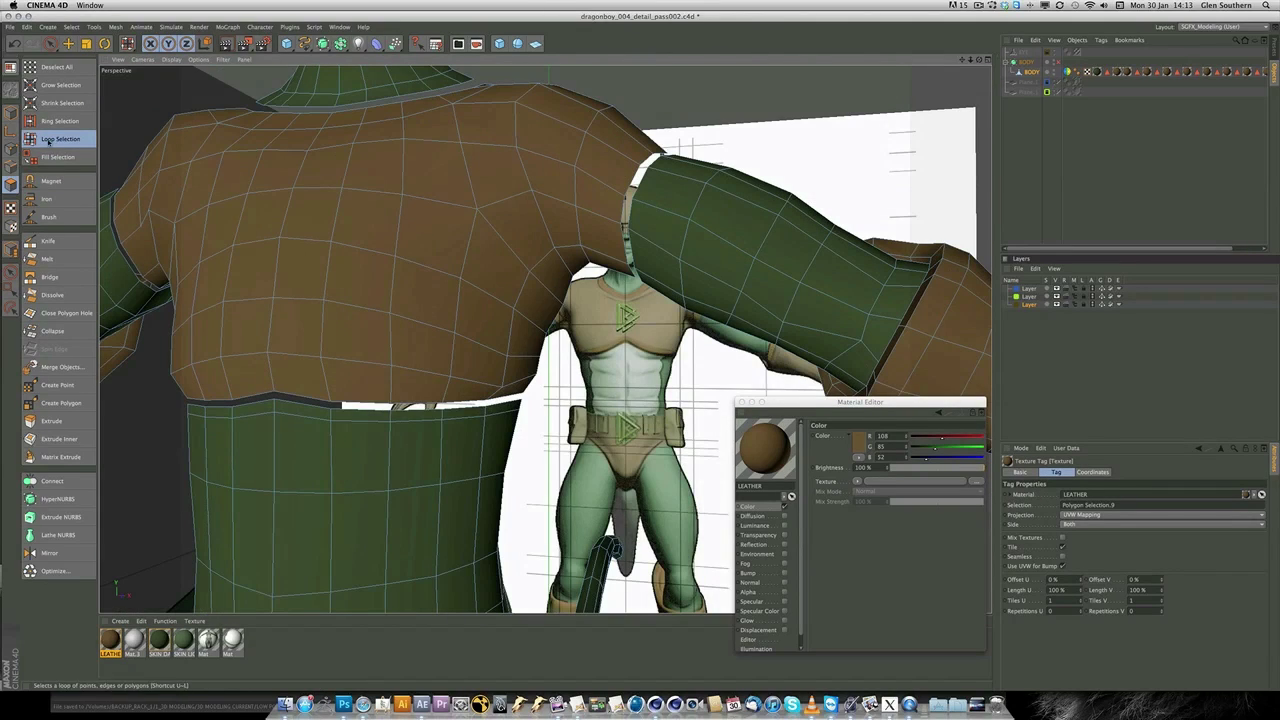
click(400, 404)
alt+drag(400, 404, 483, 347)
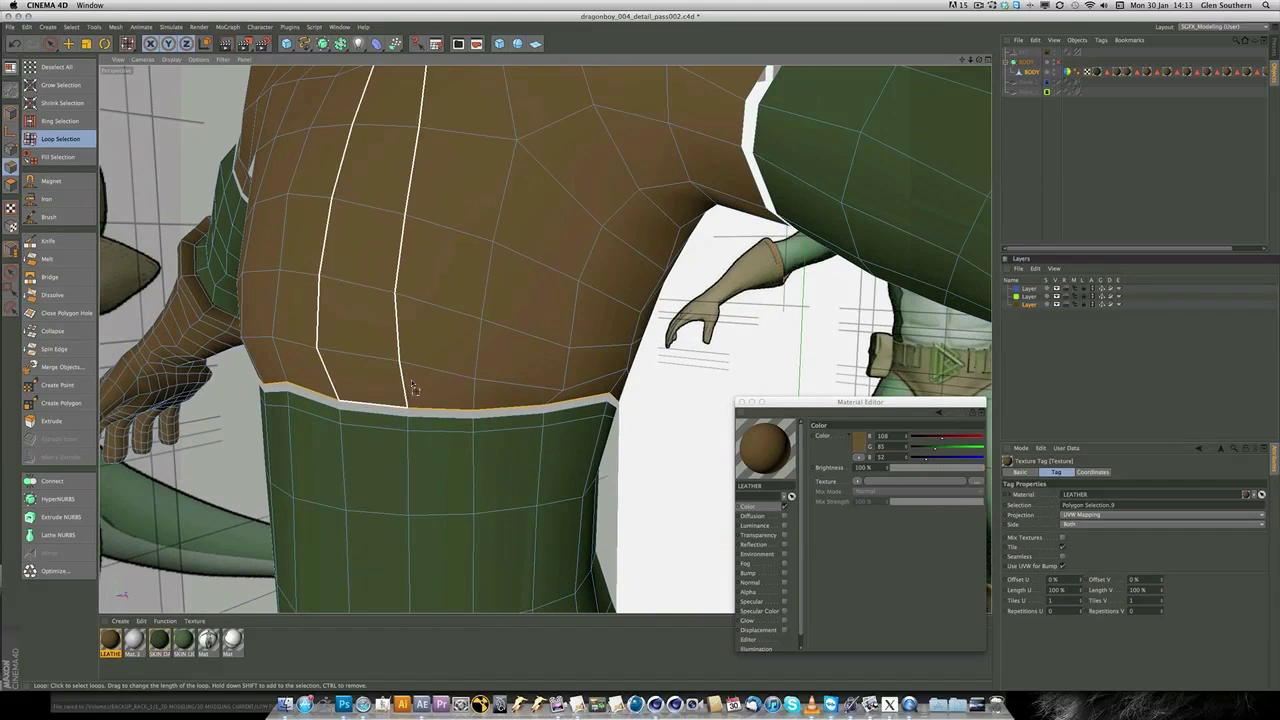
key(t)
key(e)
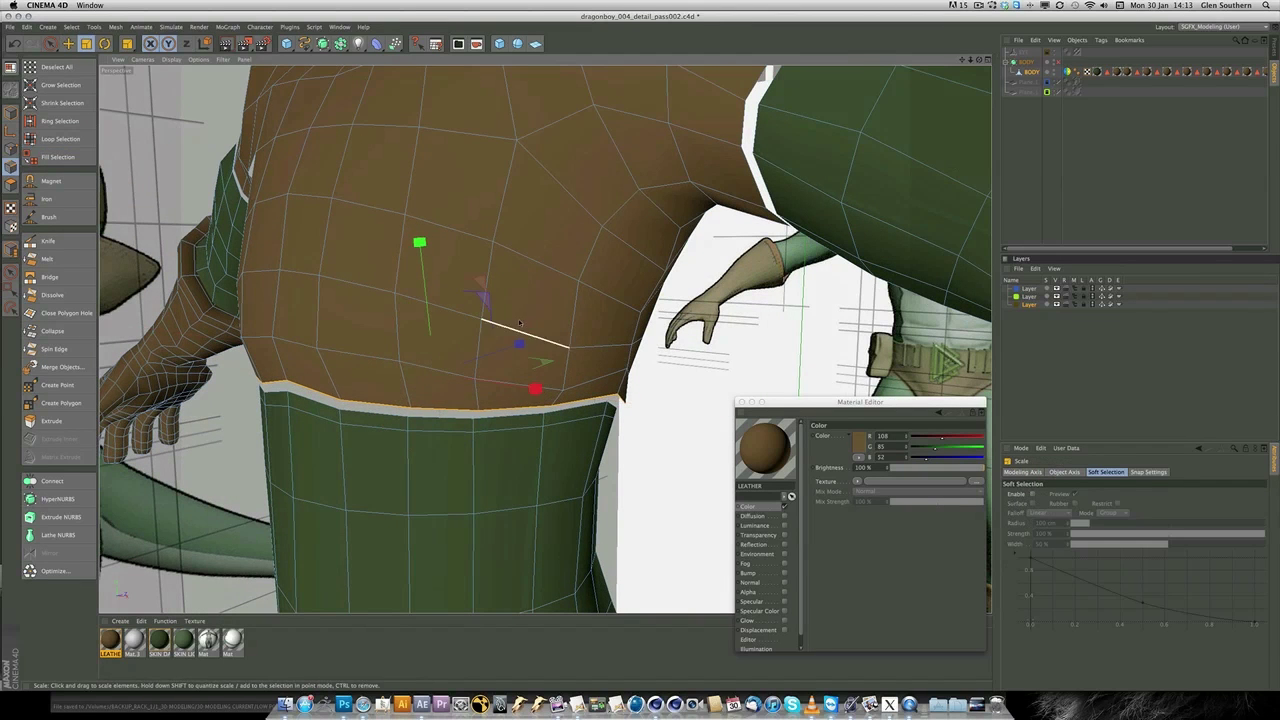
drag(420, 244, 422, 262)
Extrude the bottom hem's edge loop inward toward the torso to give the shirt hem thickness
key(t)
key(r)
key(t)
drag(517, 360, 540, 362)
drag(435, 385, 480, 278)
key(r)
key(t)
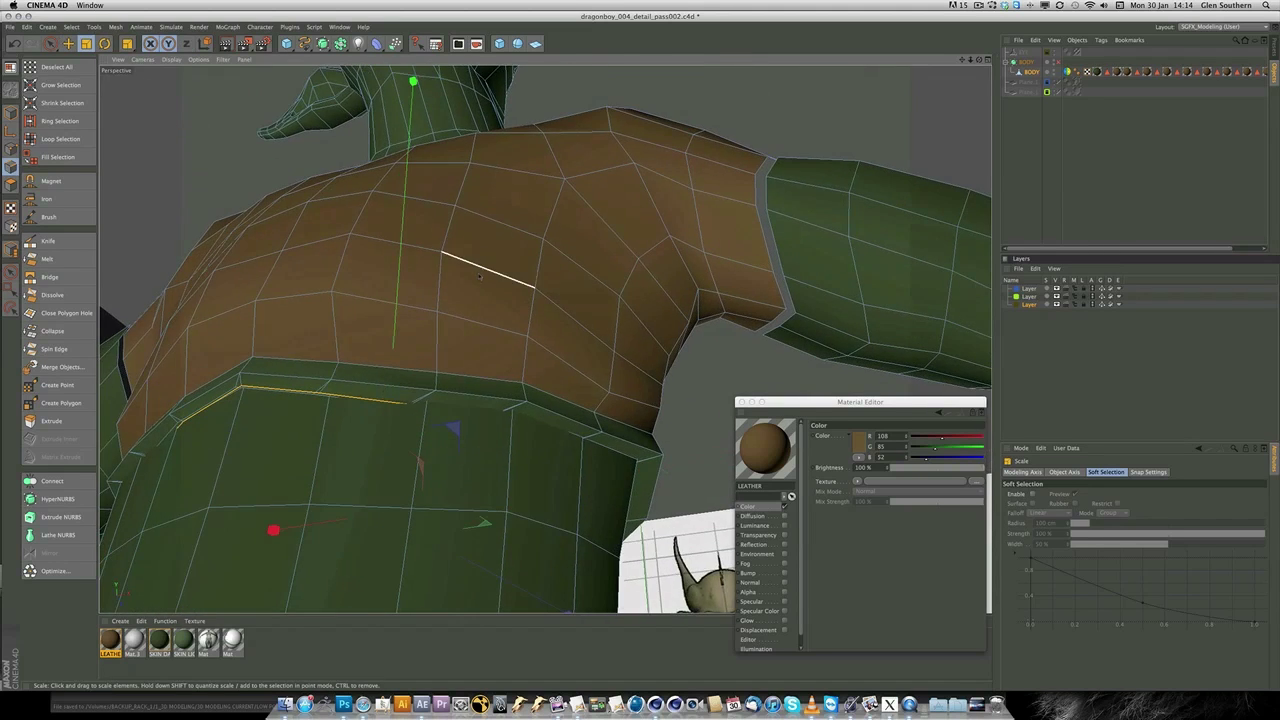
Try enlarging the hem's inner edge loop, undo it, and rescale the loop slightly along its depth axis
key(r)
key(t)
drag(531, 300, 383, 340)
key(ctrl+z)
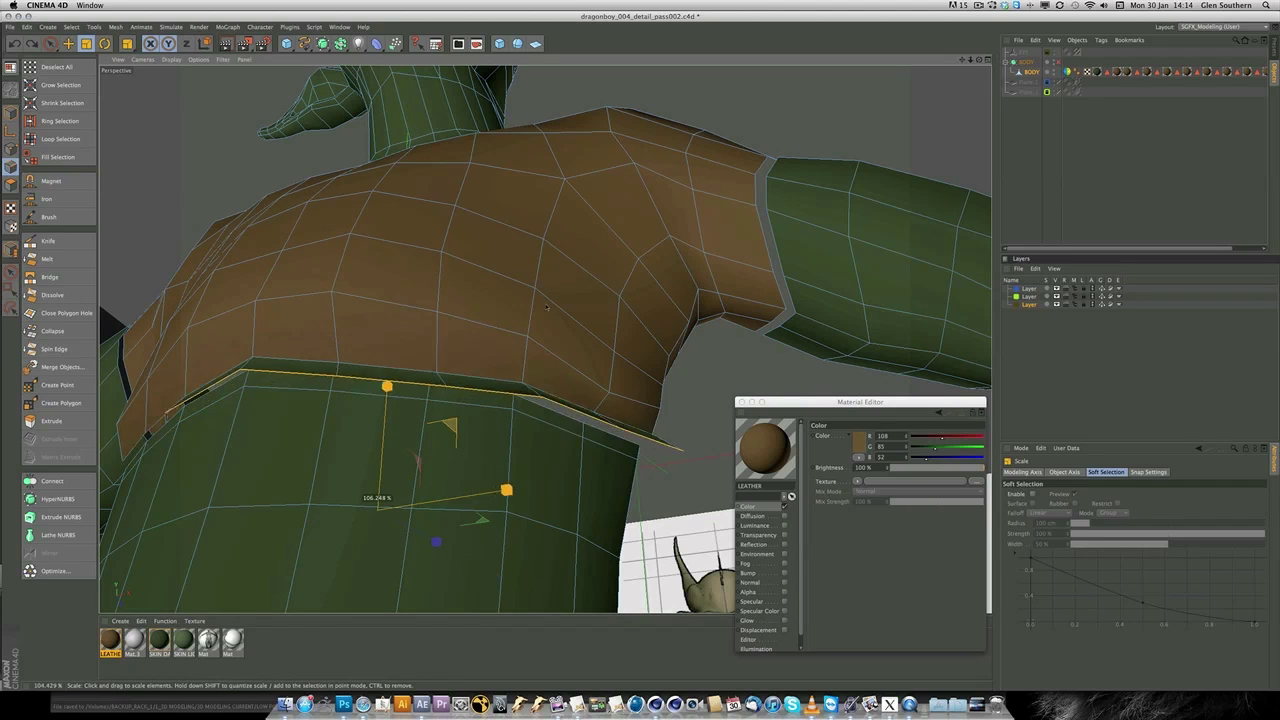
drag(436, 542, 433, 540)
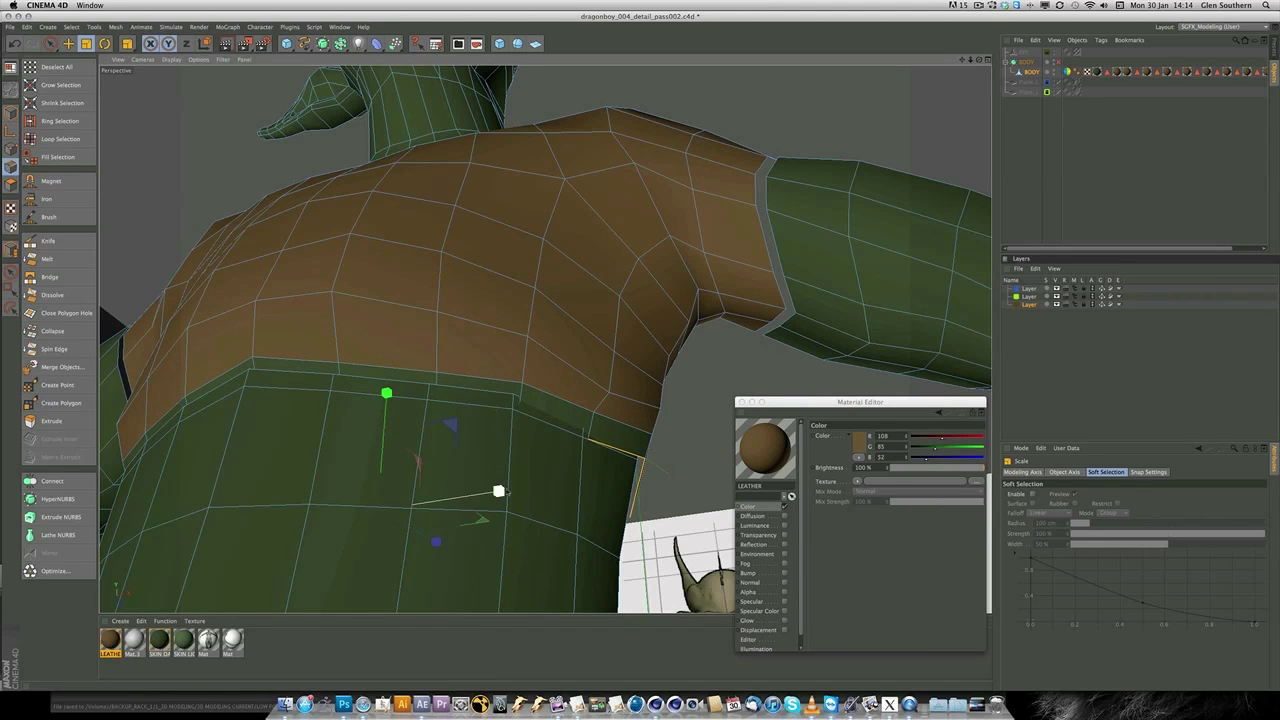
Select the edge loop at the end of the character's left sleeve and extrude it along the upper arm into a cuff
alt+drag(487, 493, 320, 486)
alt+drag(476, 284, 508, 308)
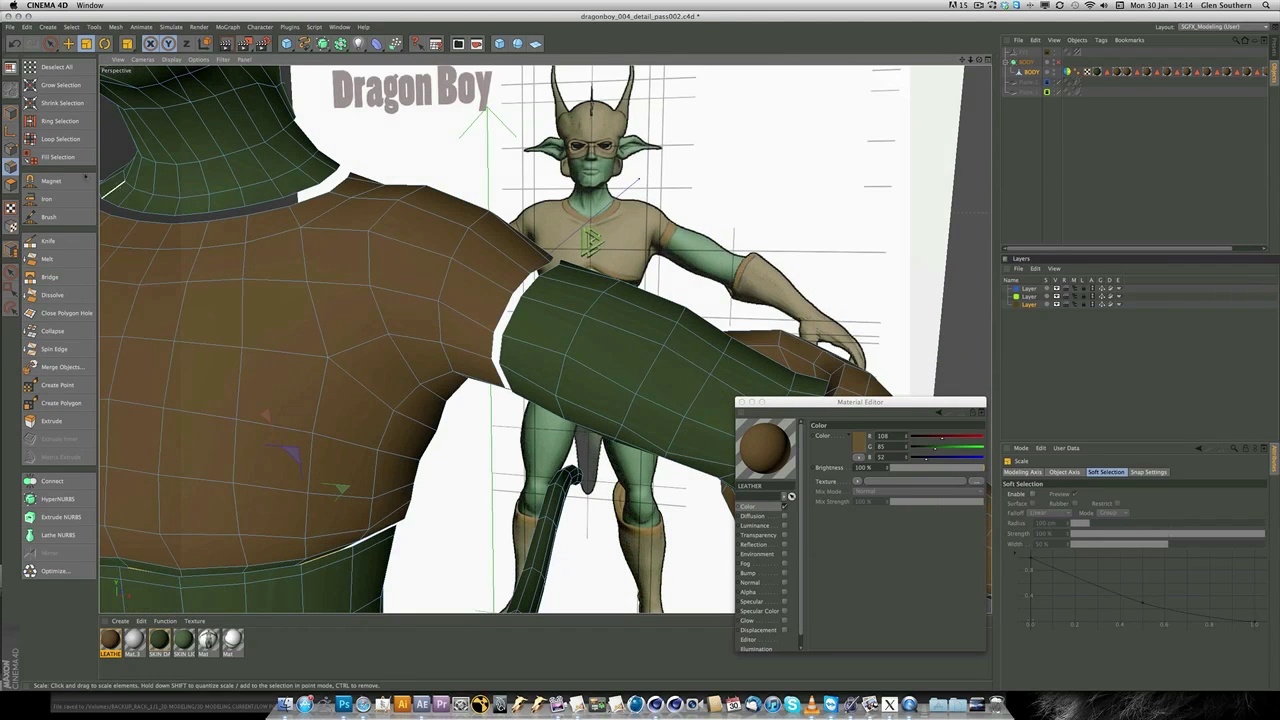
click(60, 139)
click(505, 313)
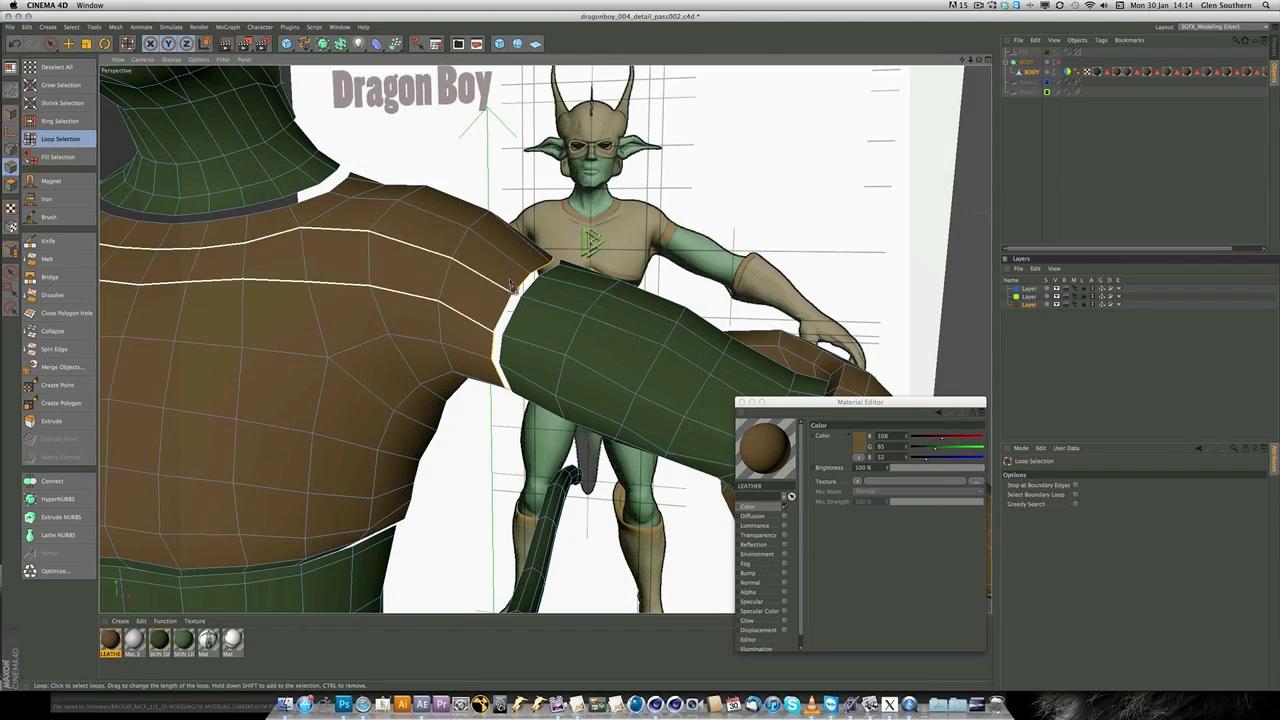
key(t)
key(e)
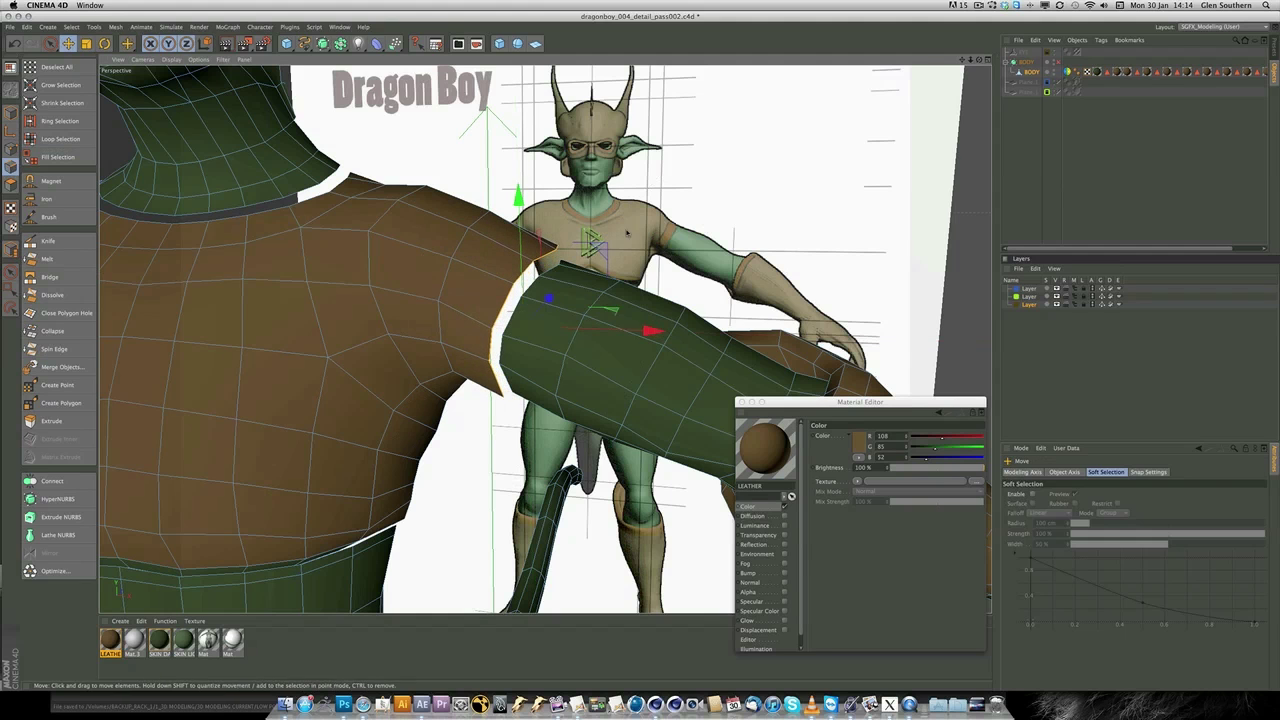
drag(648, 330, 690, 349)
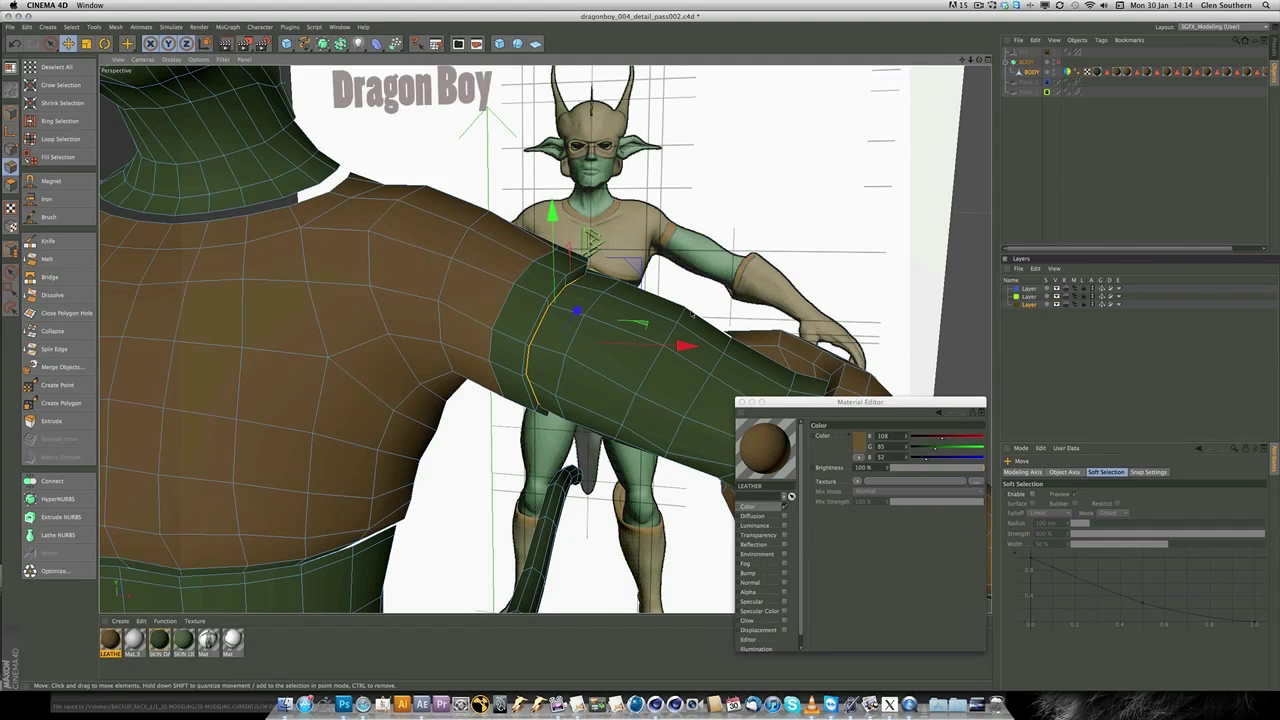
key(t)
Select the shirt's open neckline edge loop and extrude it downward to close the gap around the neck
alt+drag(310, 262, 180, 235)
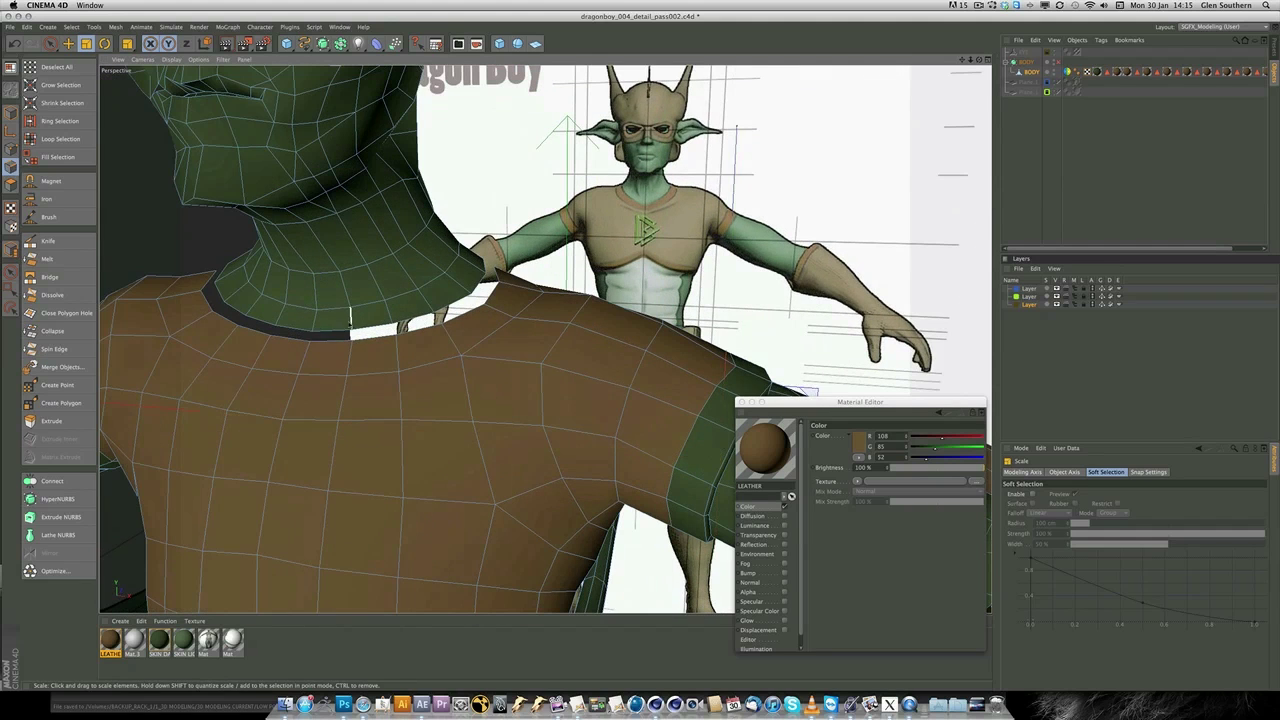
click(50, 140)
click(357, 336)
key(e)
drag(362, 183, 362, 283)
key(t)
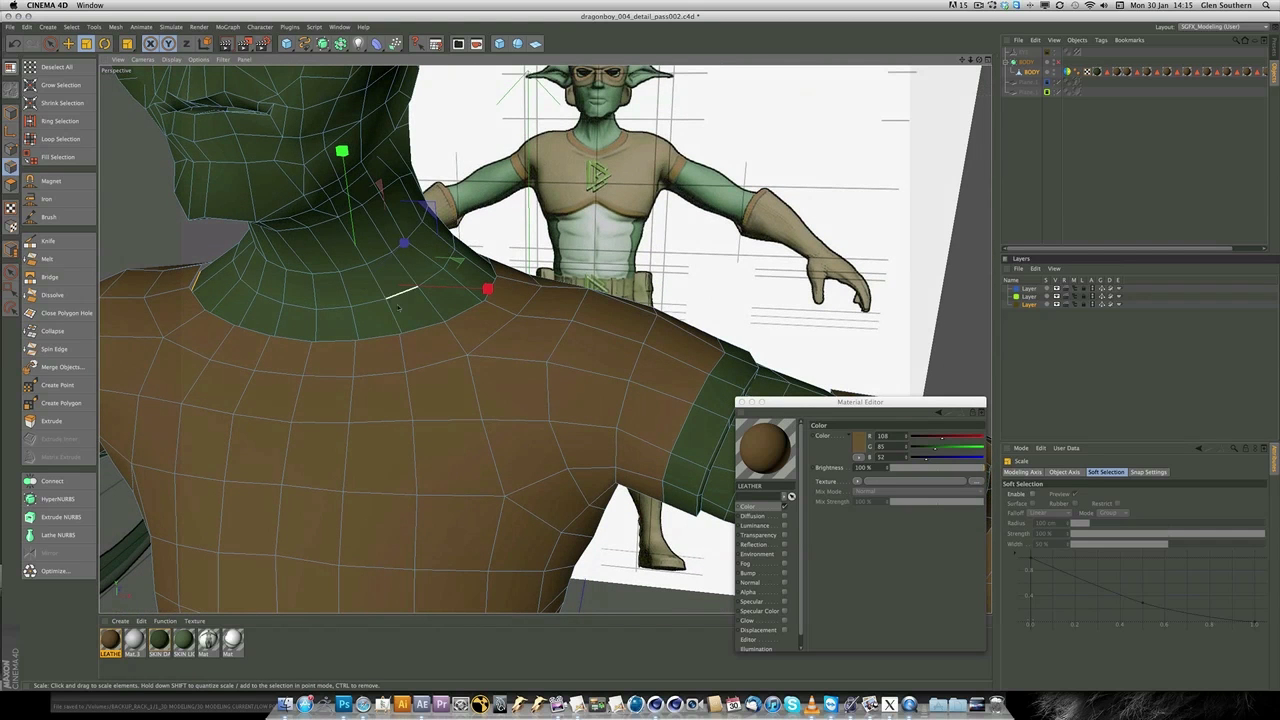
Select the outer neckline edge loop, scale it inward and raise it about 1.3 cm to form a collar rim
click(51, 139)
scroll(330, 330, up, 2)
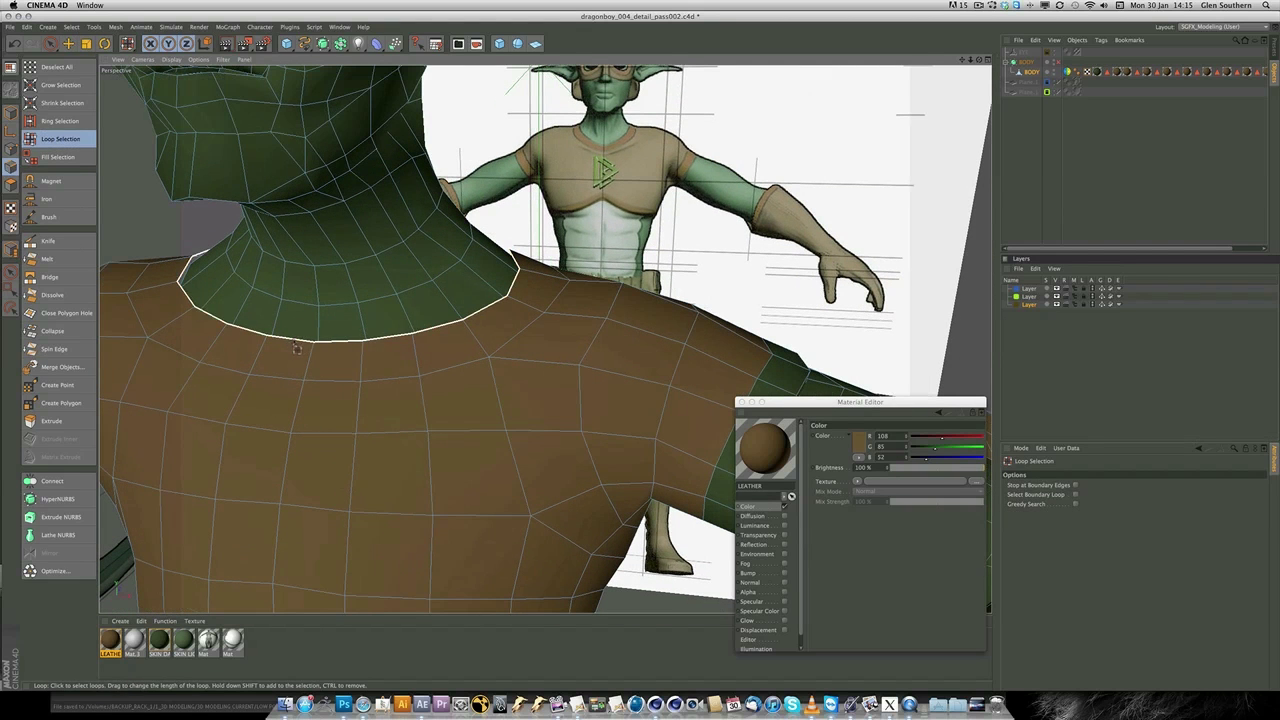
click(300, 345)
key(t)
drag(545, 276, 505, 280)
key(e)
drag(357, 155, 358, 148)
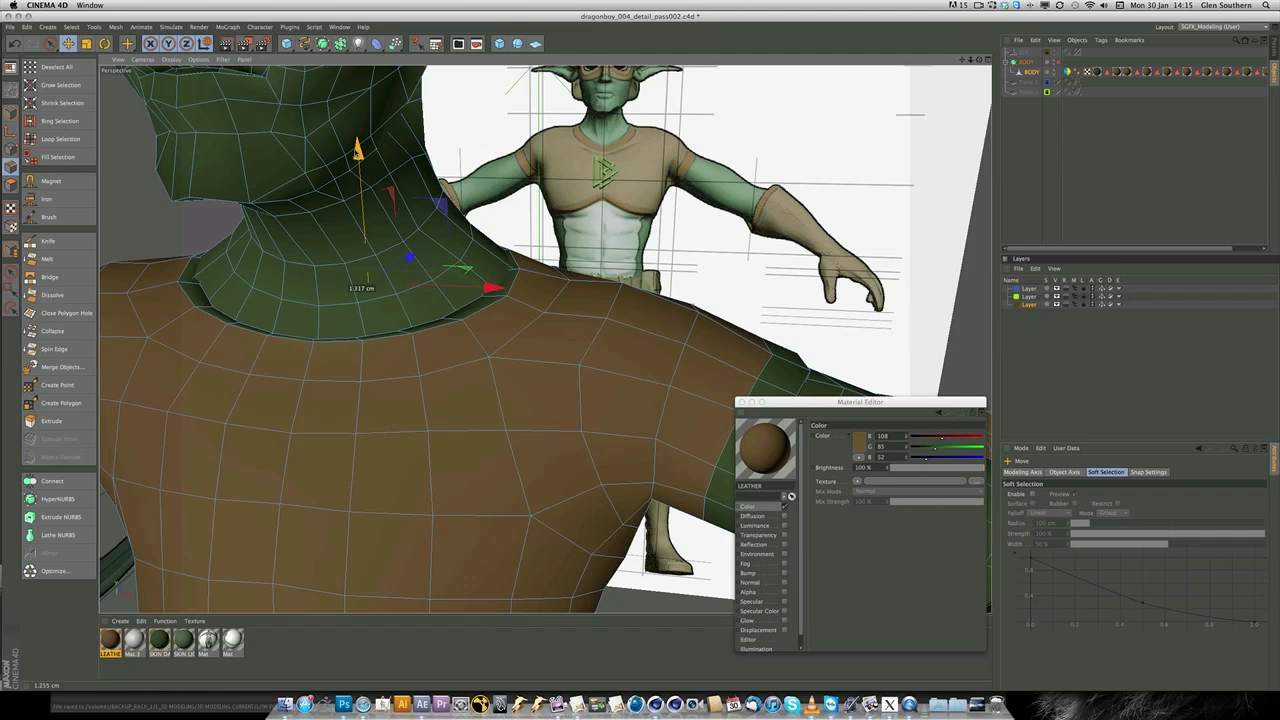
key(r)
key(t)
Select all polygons of the shirt, including its sleeves and hem, and apply the LEATHER material
alt+drag(368, 270, 580, 245)
scroll(462, 233, down, 5)
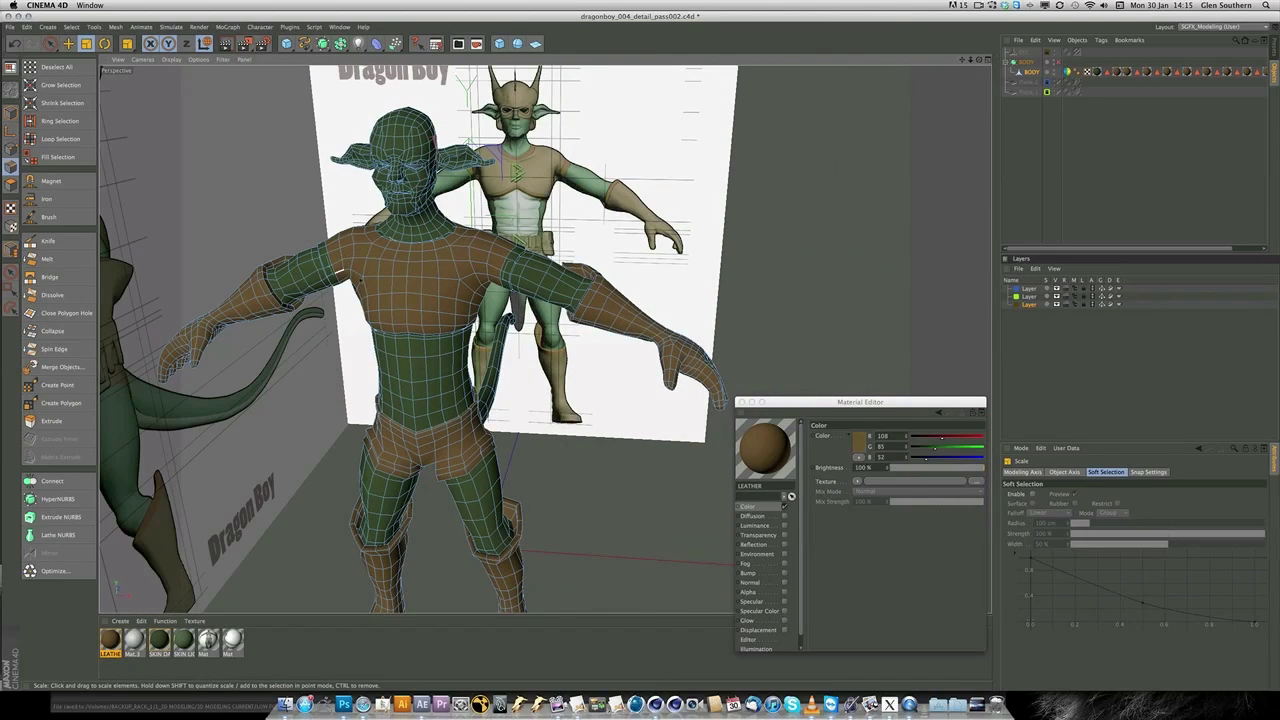
click(57, 139)
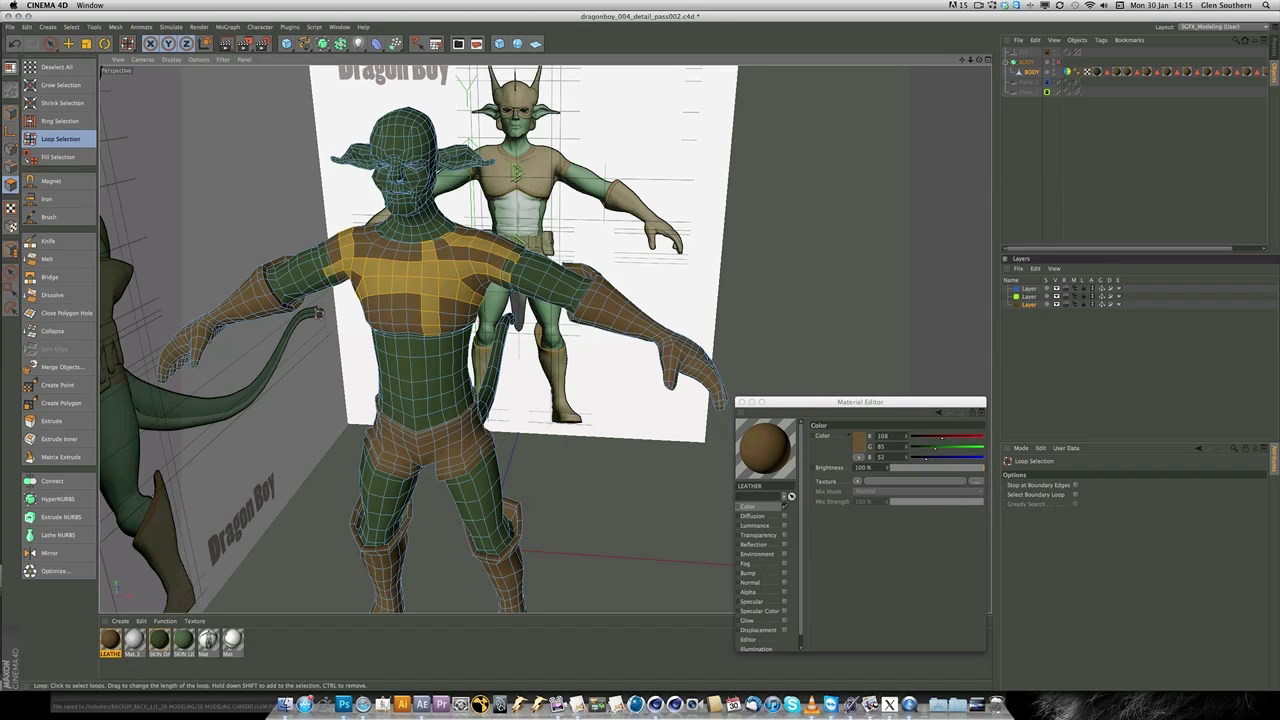
shift+click(345, 308)
drag(110, 640, 402, 287)
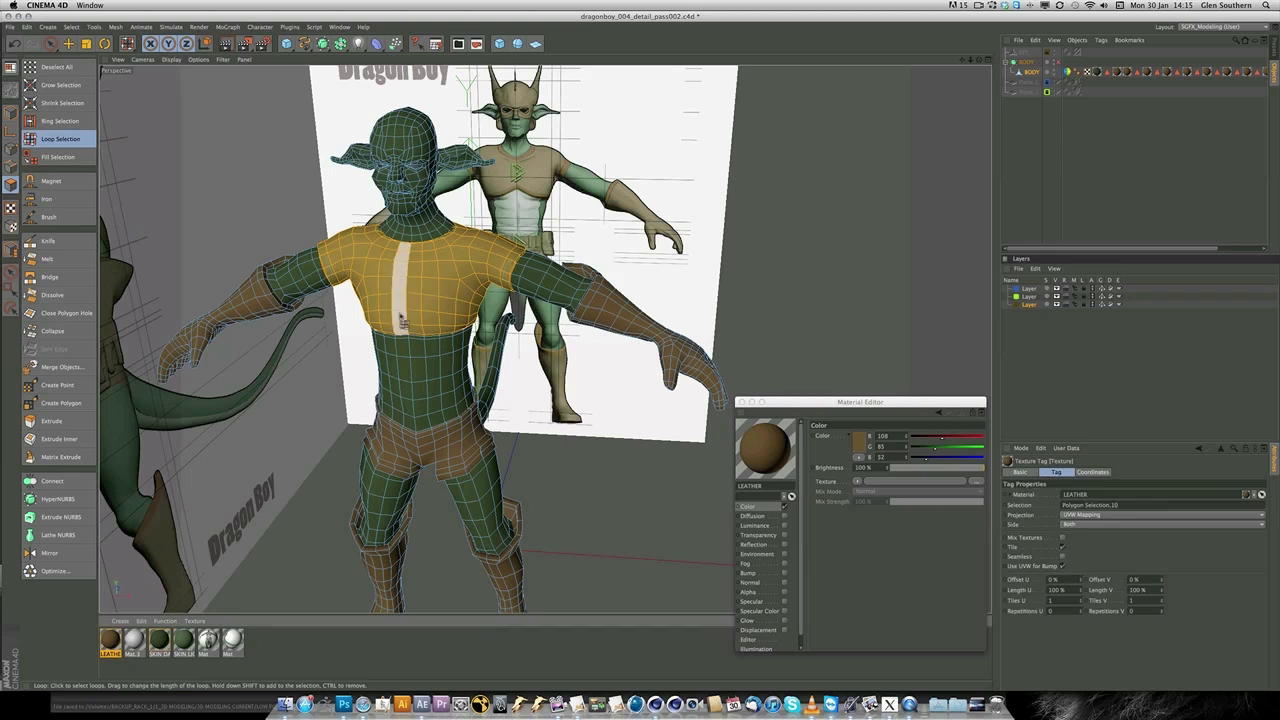
scroll(500, 270, up, 5)
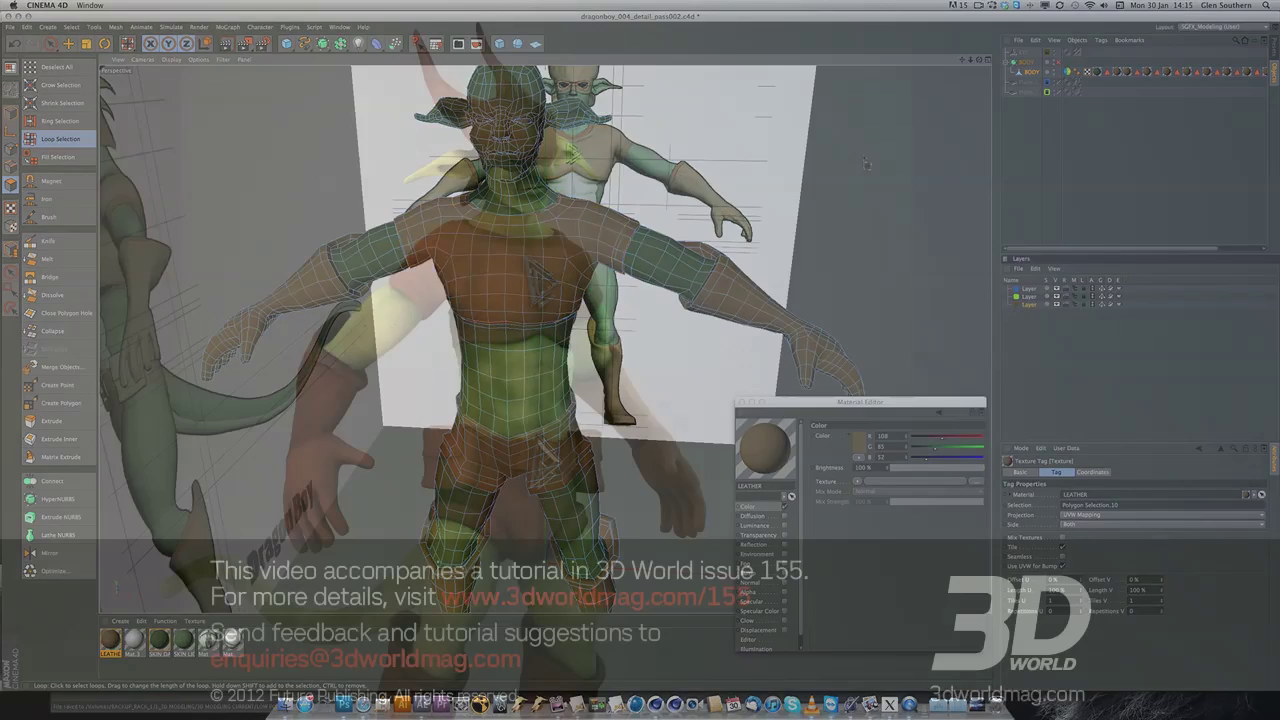